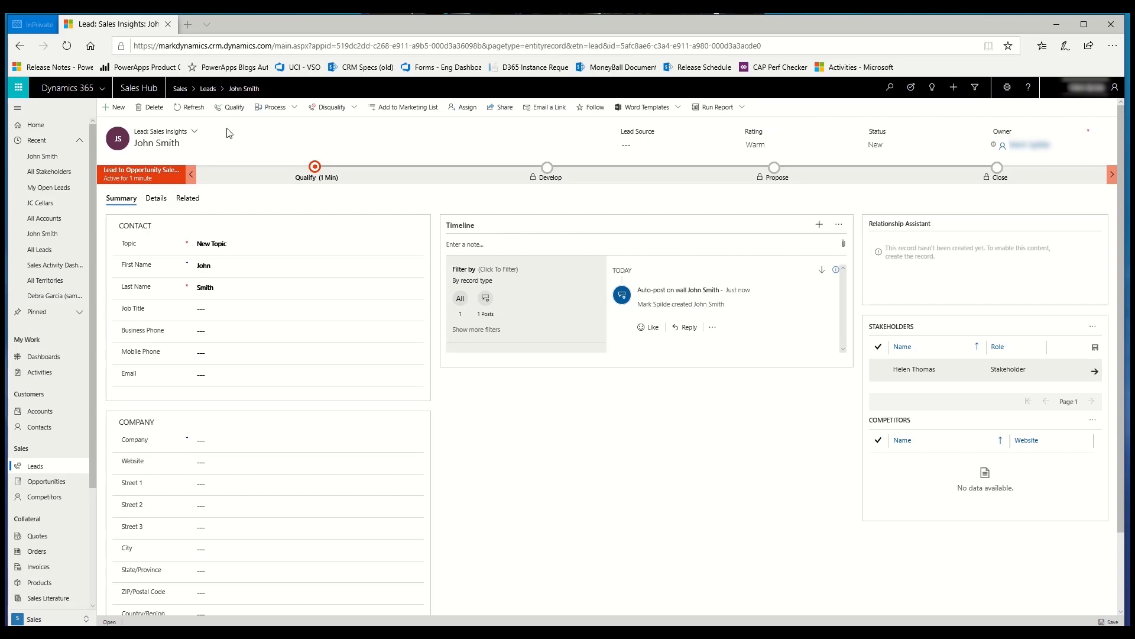
Collapse the recent items in the site map and browse the Opportunities and Accounts lists
left_click(273, 108)
left_click(75, 141)
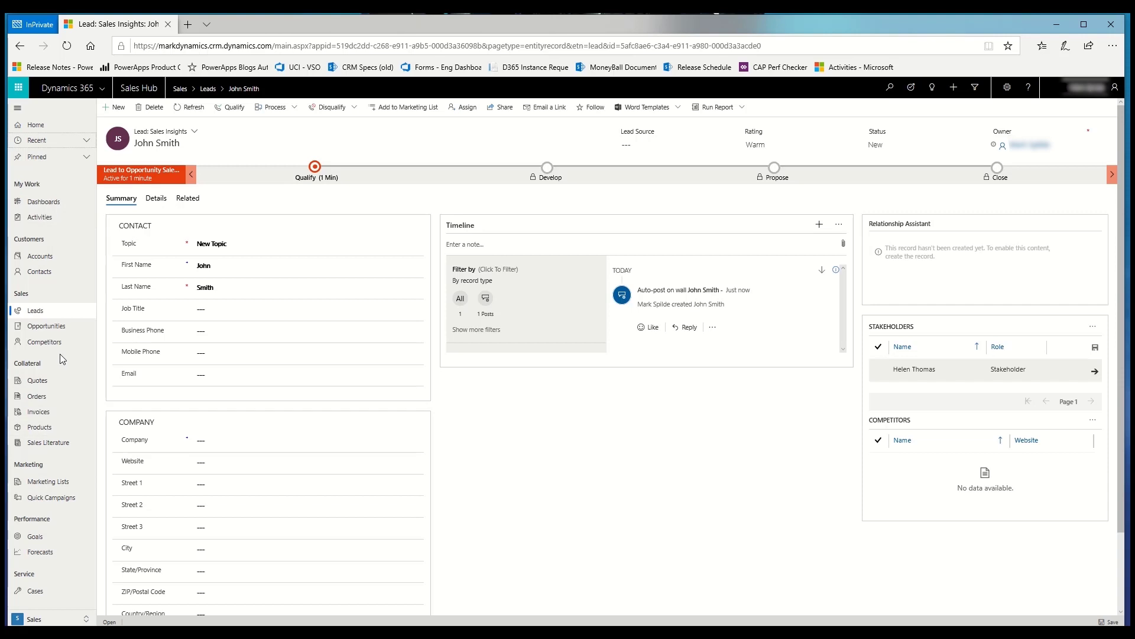
left_click(34, 330)
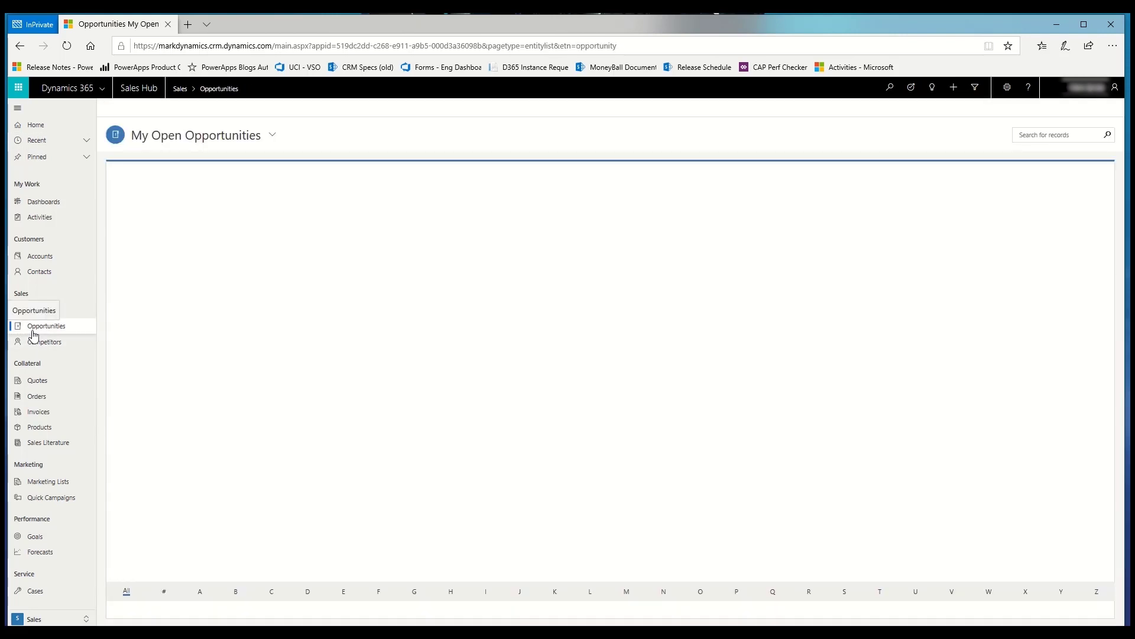
left_click(40, 258)
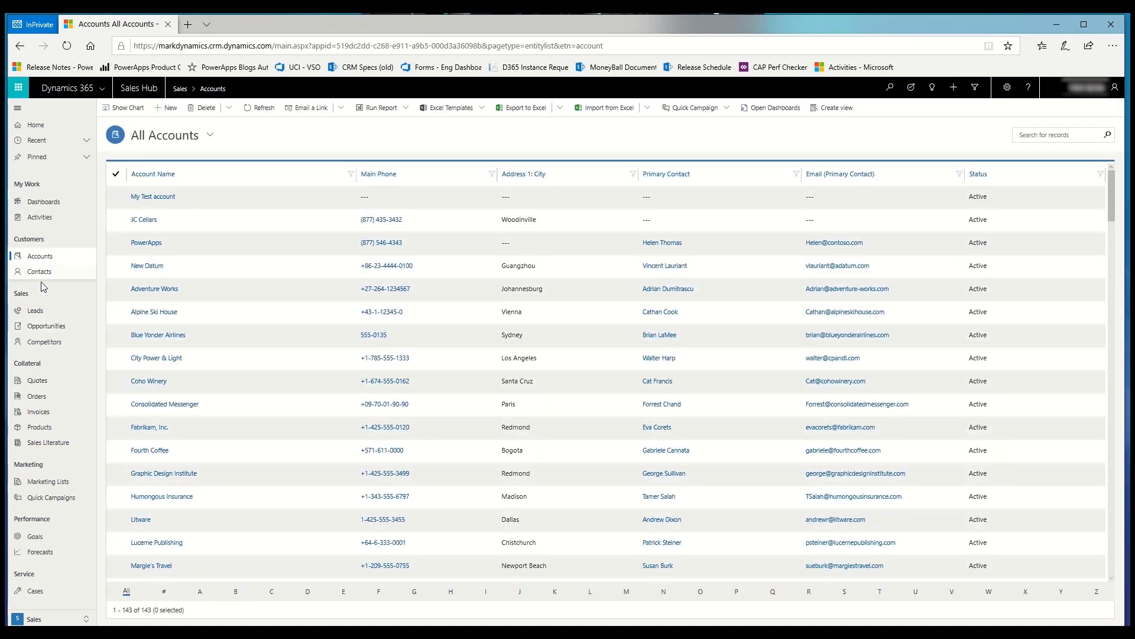
Open the opportunities list and switch it to the All Opportunities view
left_click(43, 326)
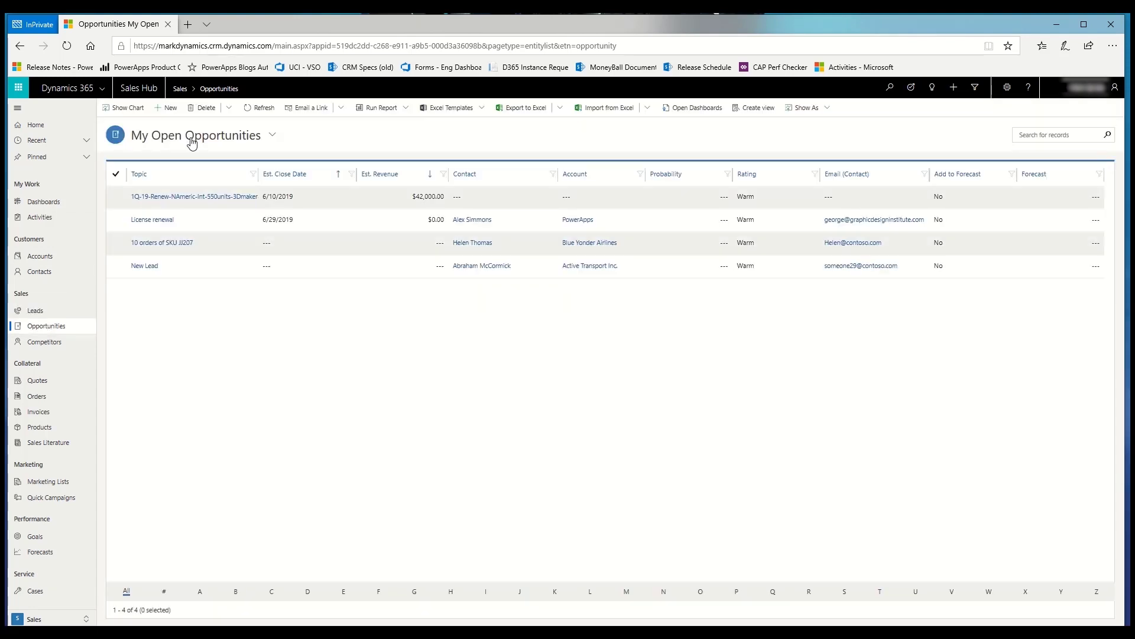
left_click(272, 136)
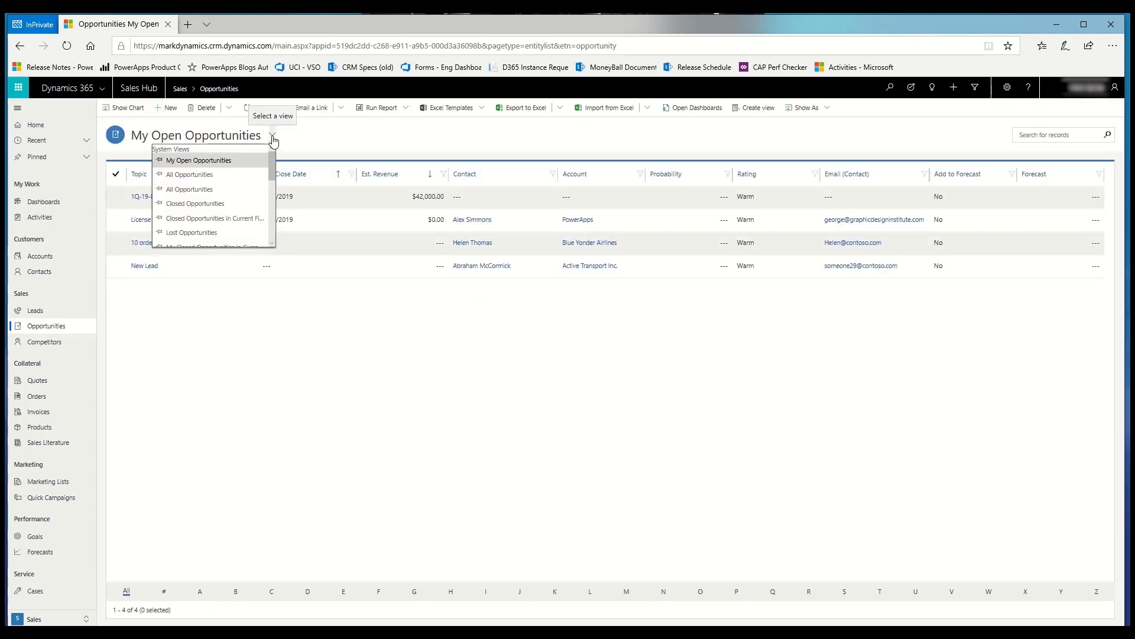
left_click(195, 174)
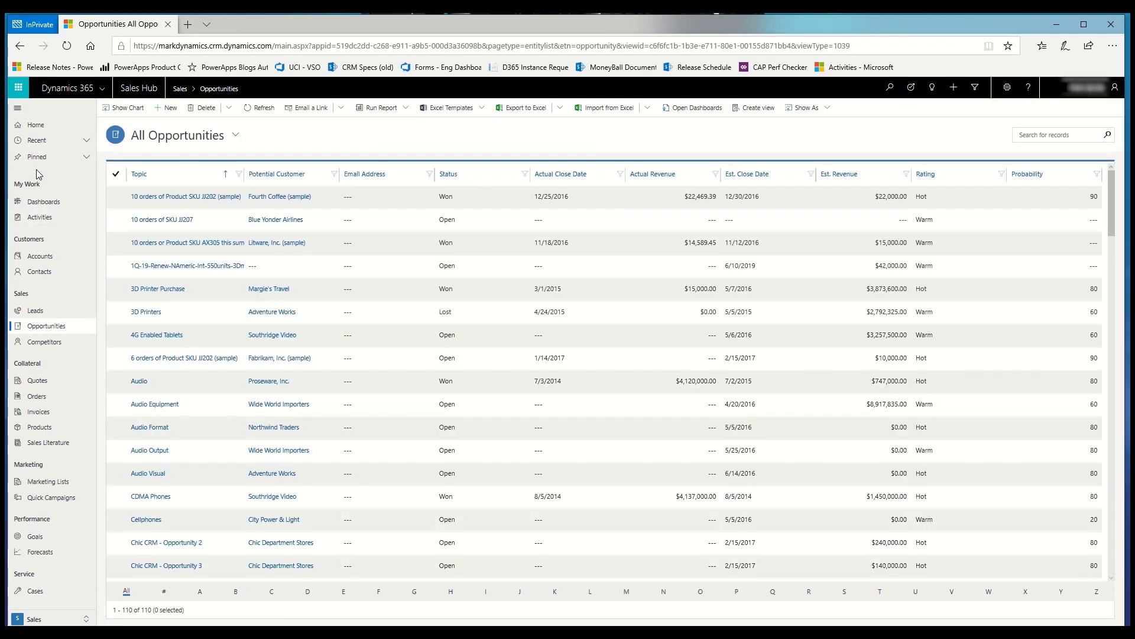
Browse the App Settings and Training areas of the app and return to the Sales area
left_click(84, 621)
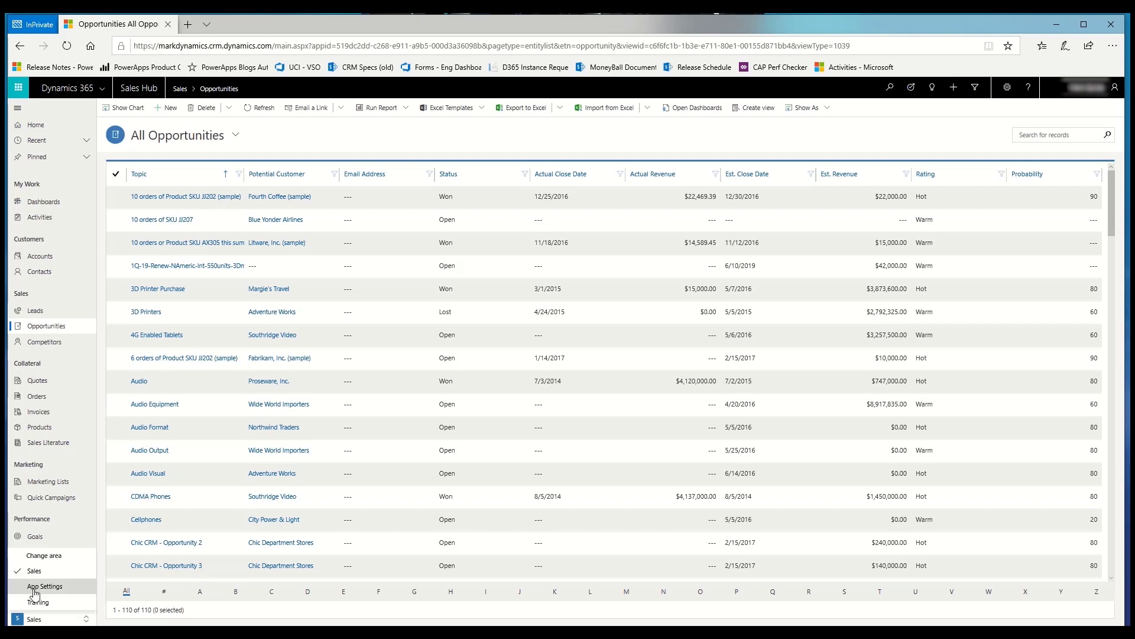
left_click(34, 593)
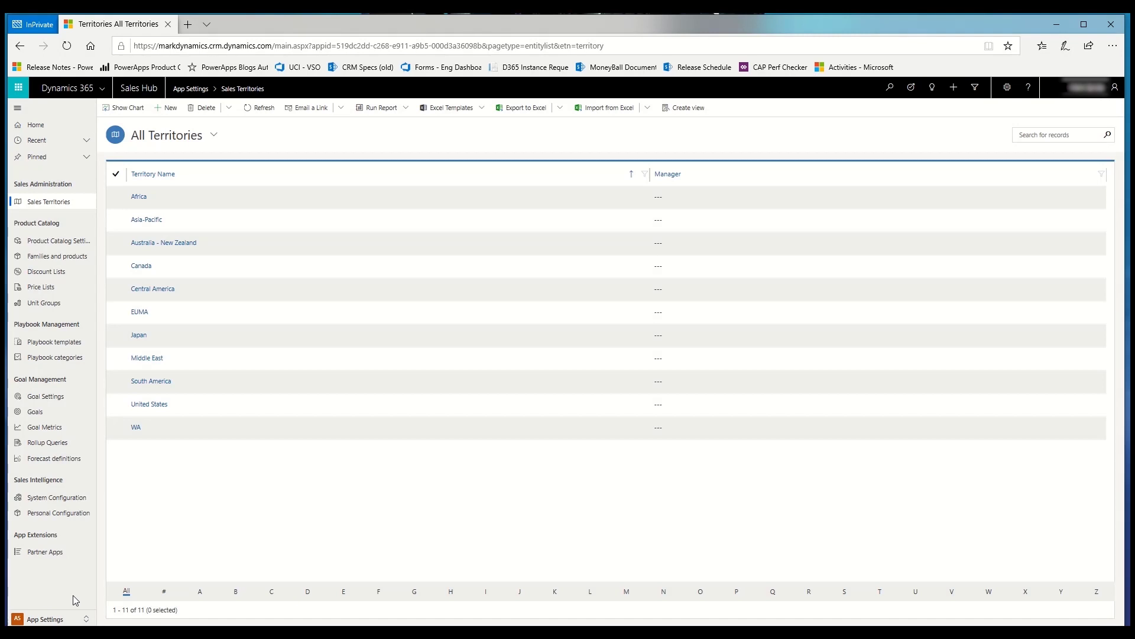
left_click(40, 620)
left_click(39, 602)
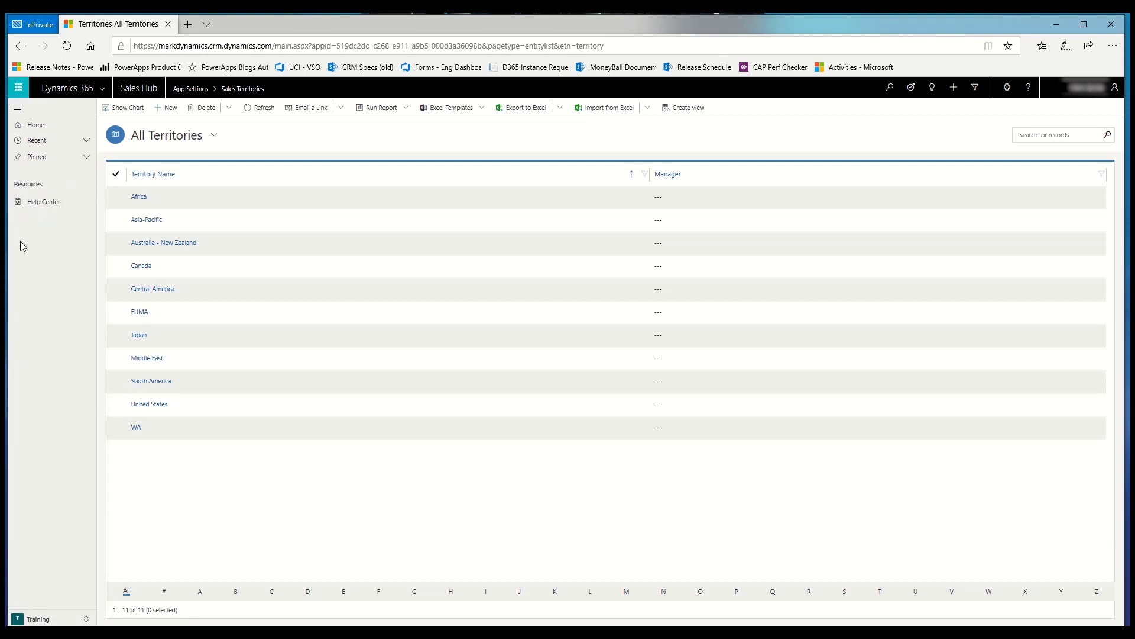
left_click(41, 621)
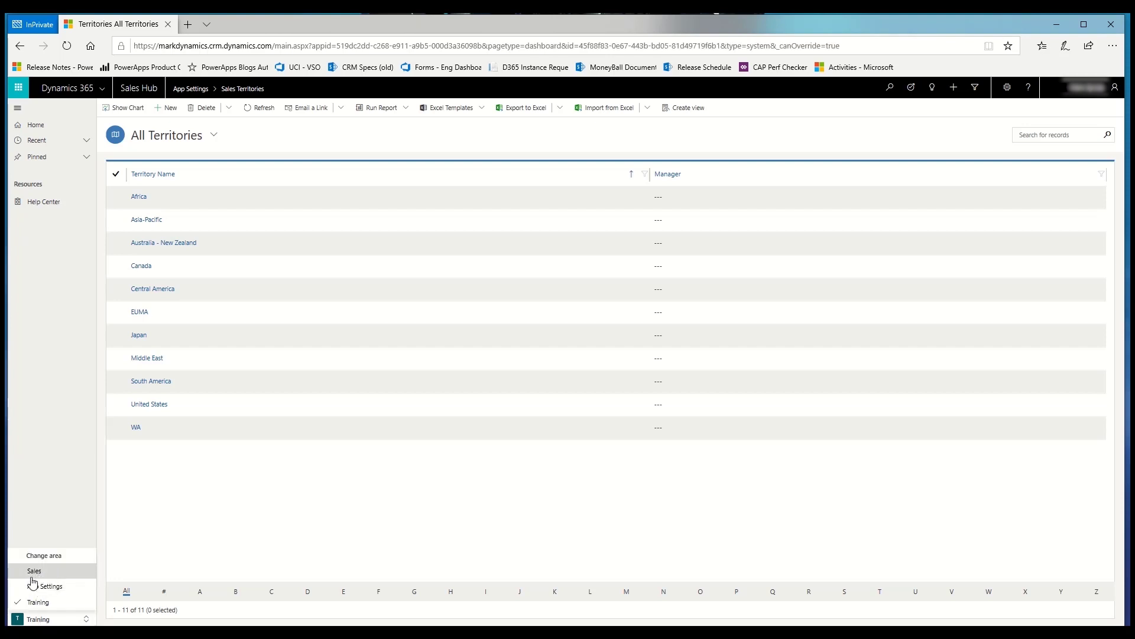
left_click(35, 571)
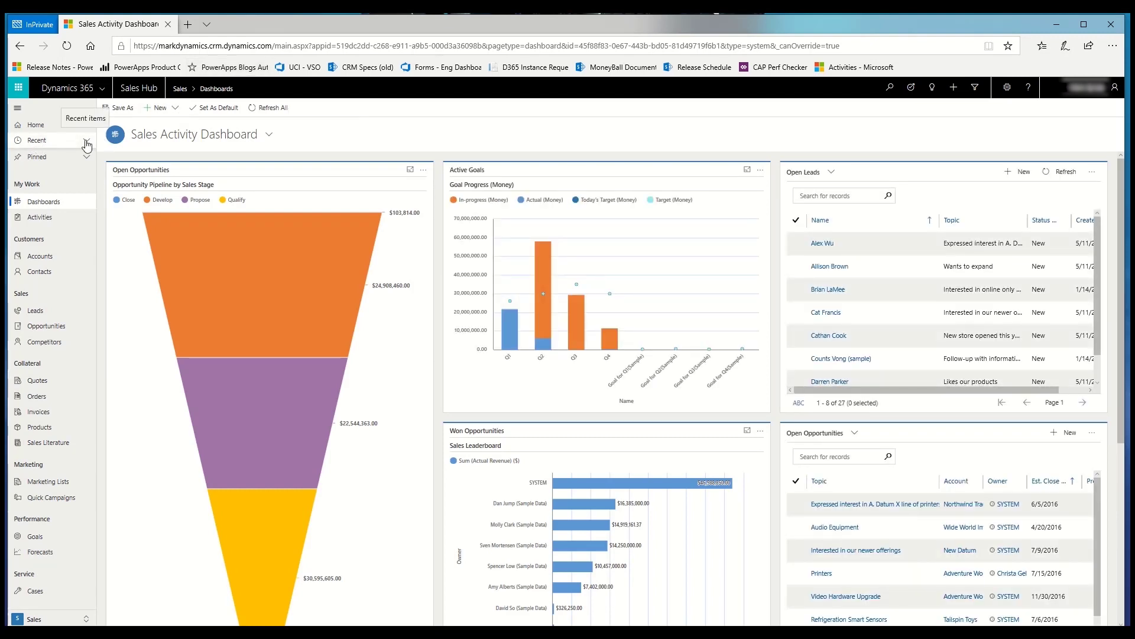
Go to the home dashboard and reopen the lead listed directly below All Accounts in the recent items
left_click(35, 128)
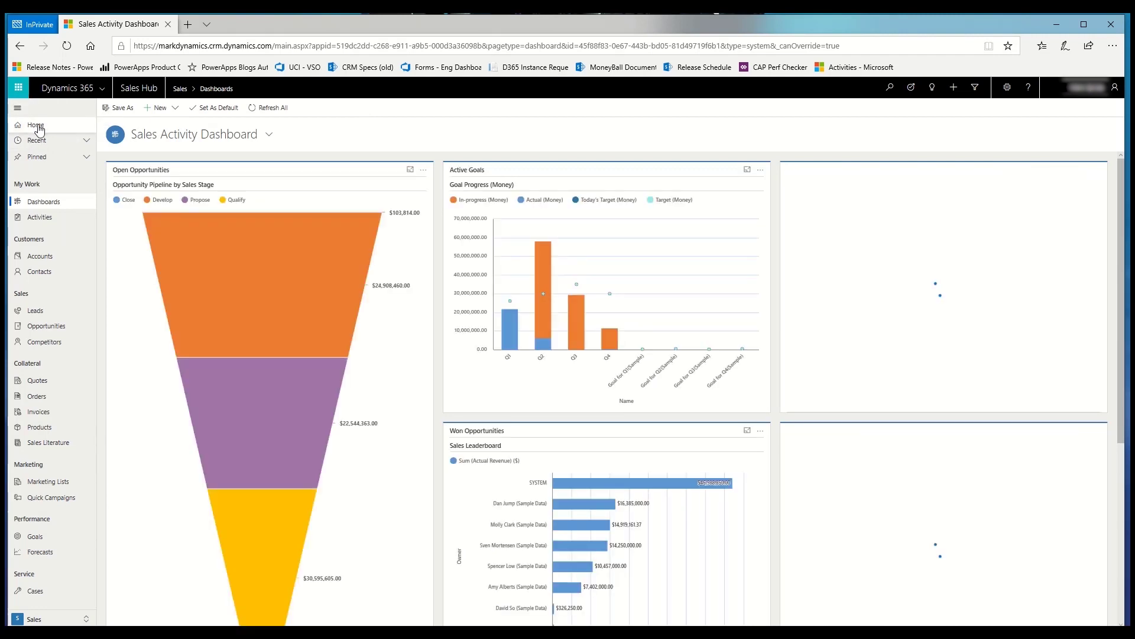
left_click(87, 140)
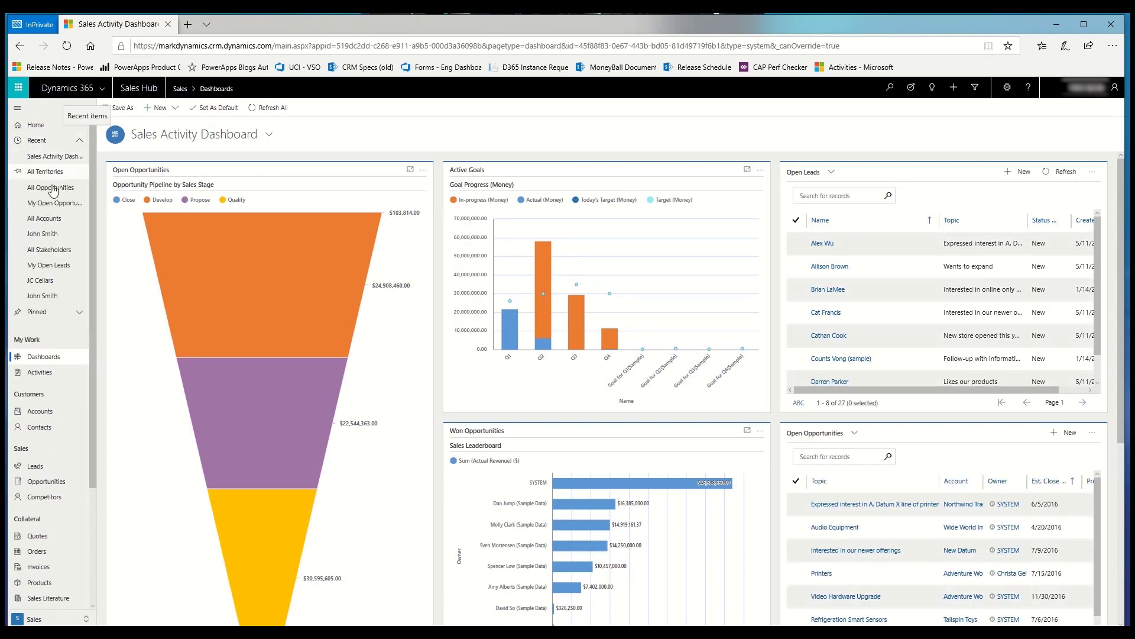
left_click(39, 237)
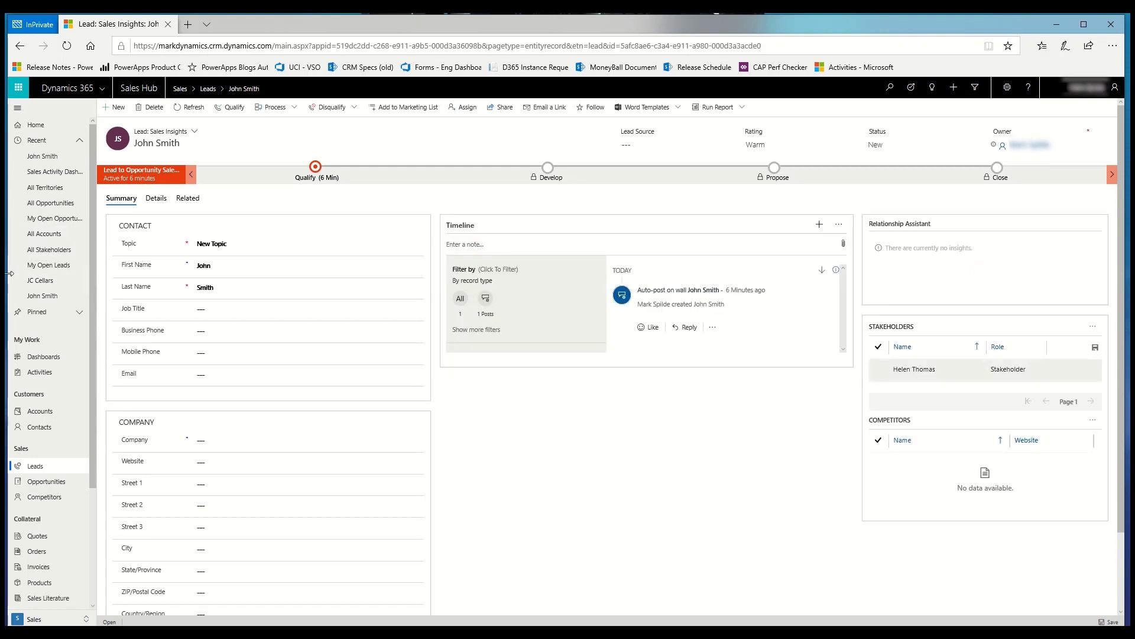
Narrow the Sales Hub window to sit beside the legacy web client and open the Accounts list in both
left_click_drag(10, 273, 671, 374)
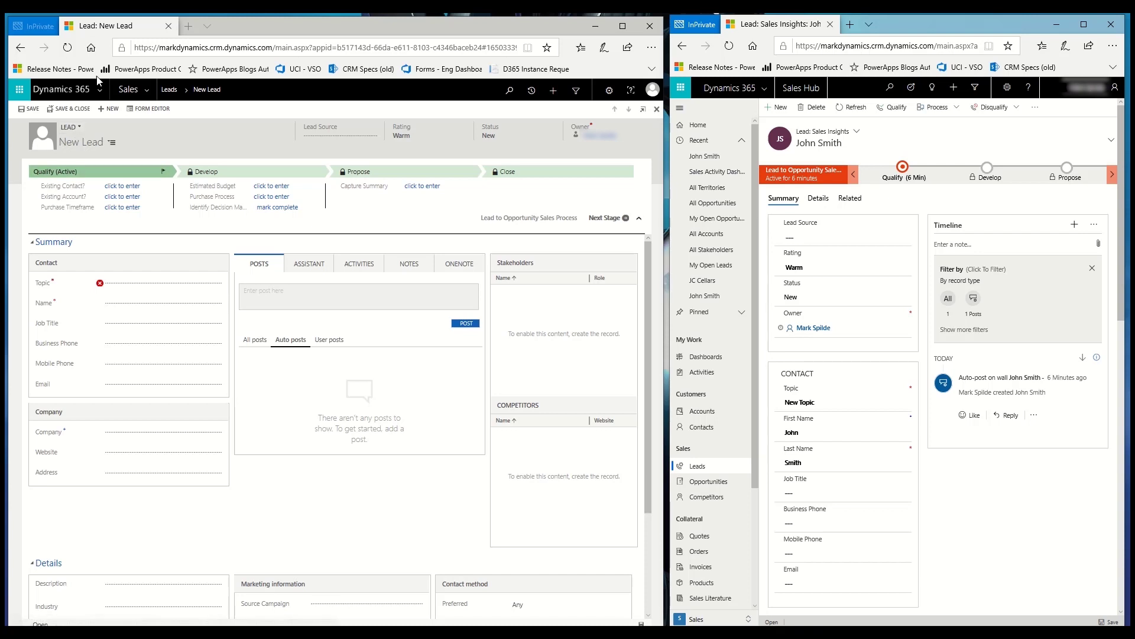
left_click(150, 94)
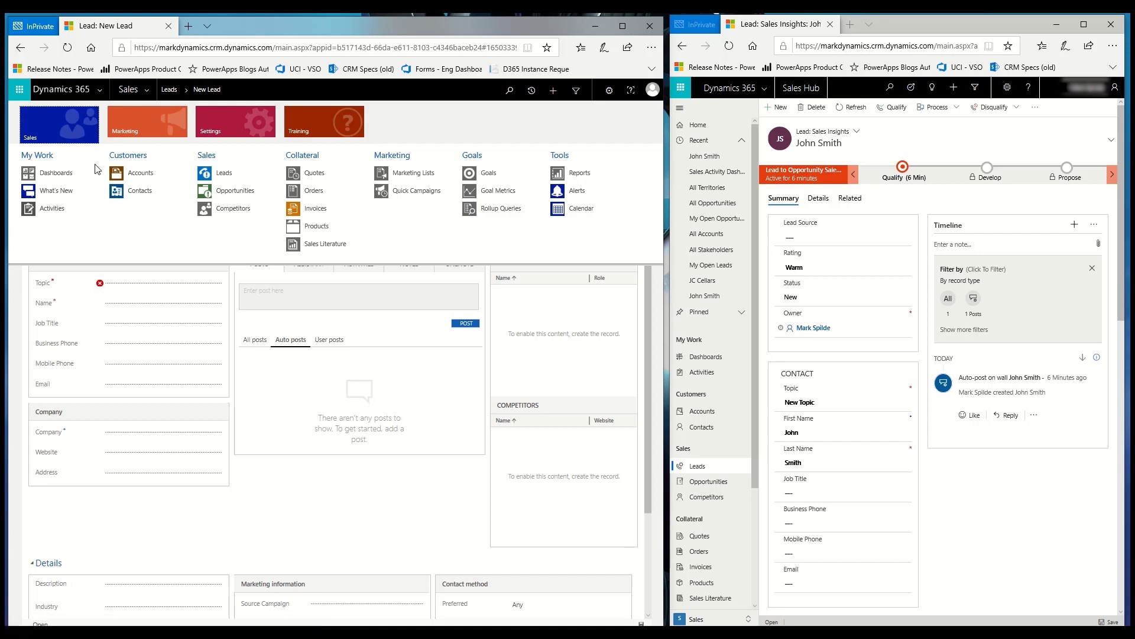
left_click(136, 179)
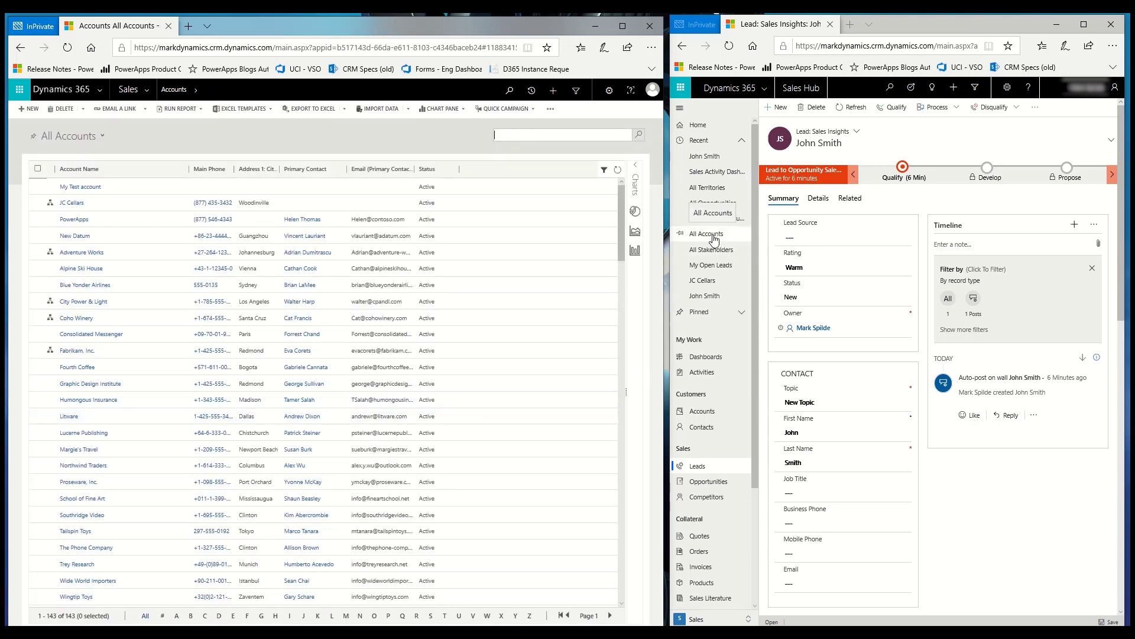
left_click(702, 416)
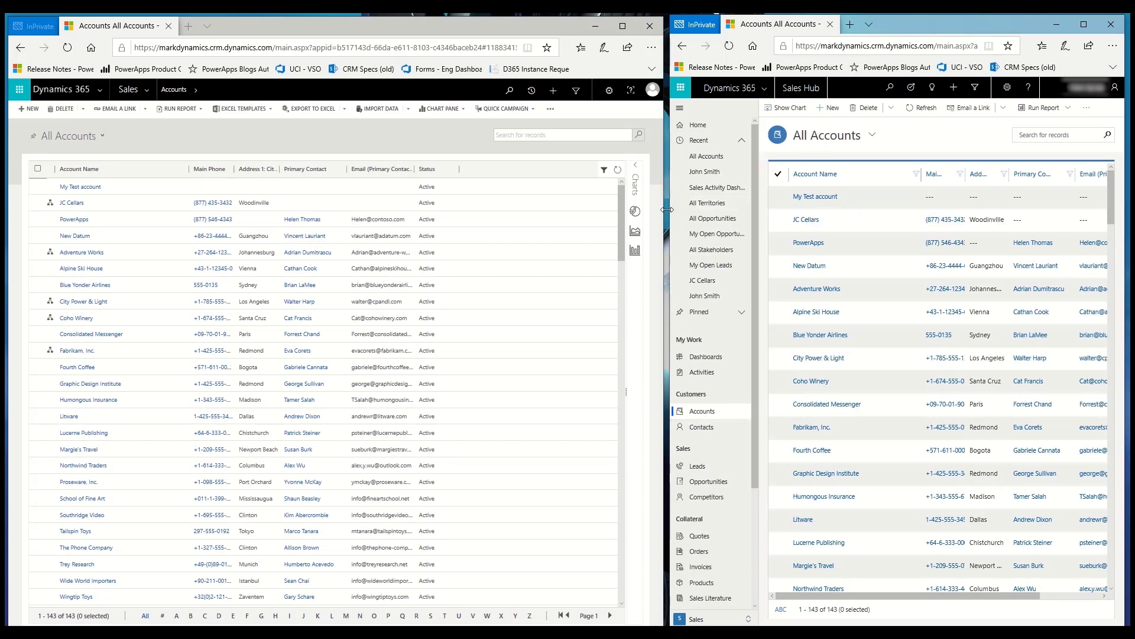
Widen the Sales Hub window to full width and open the JC Cellars account
left_click_drag(667, 211, 7, 222)
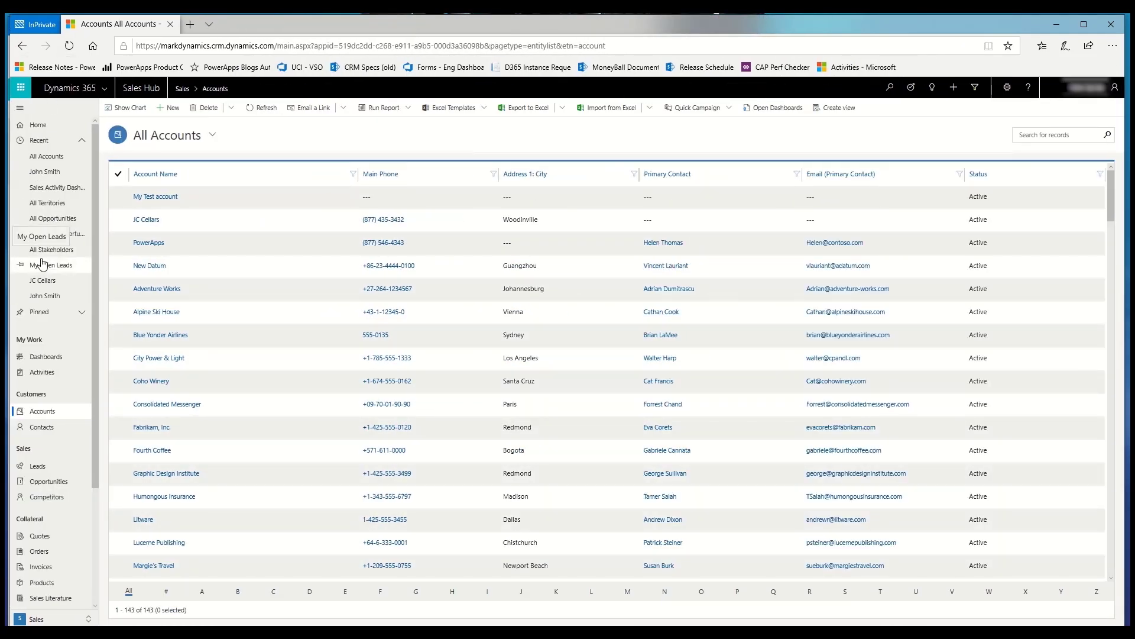
left_click(145, 221)
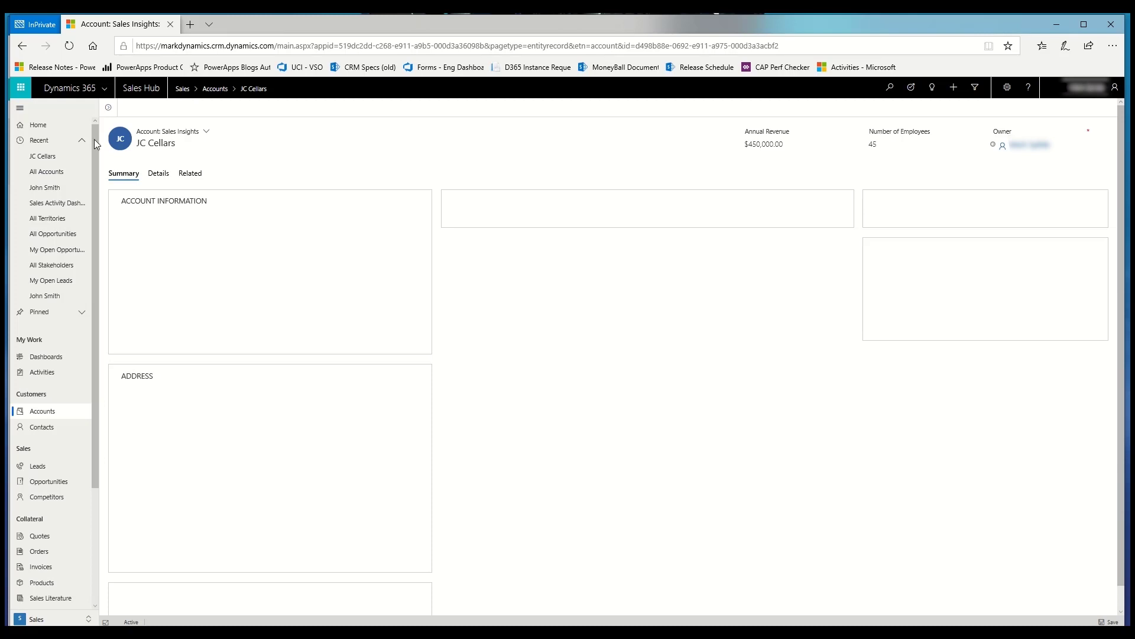
Collapse and re-expand the site map twice, and fold away its recent items
left_click(22, 110)
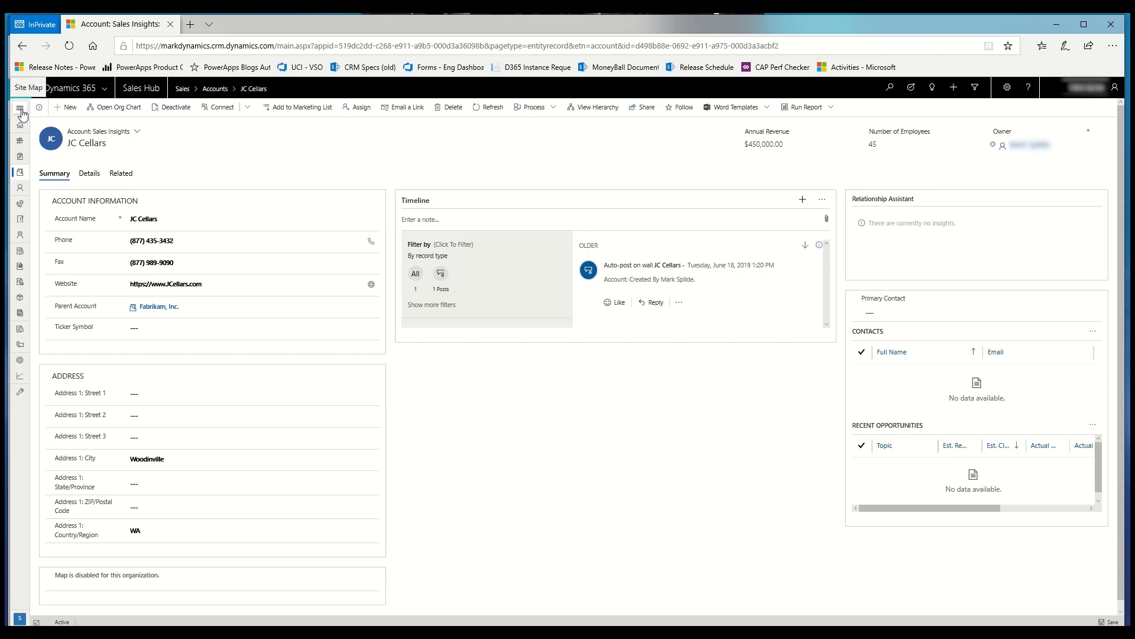
left_click(21, 110)
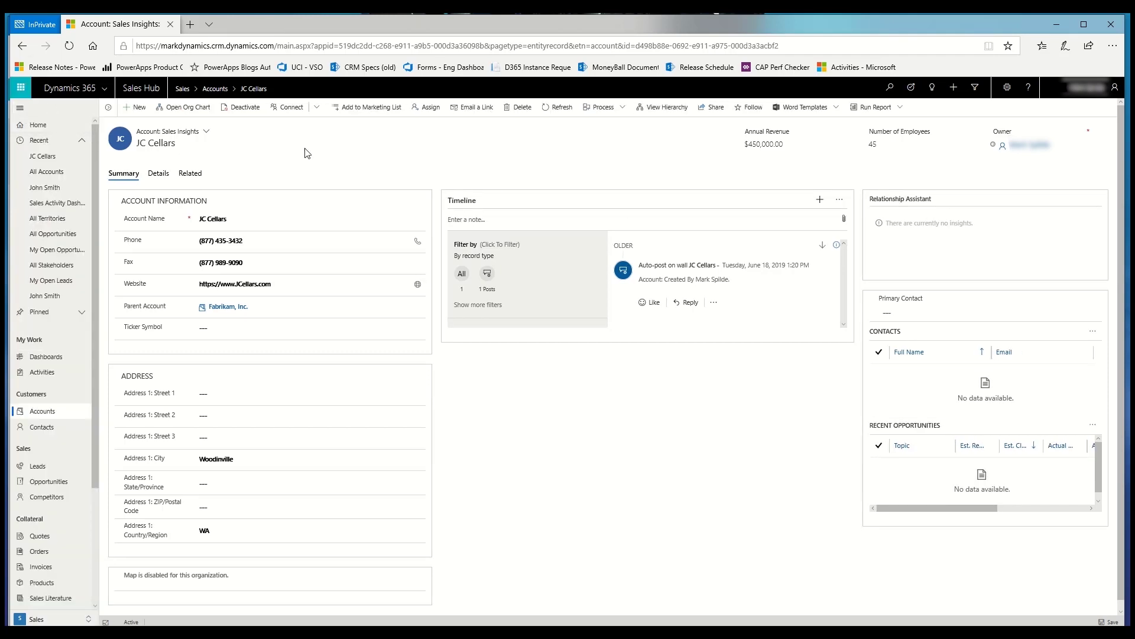
left_click(20, 108)
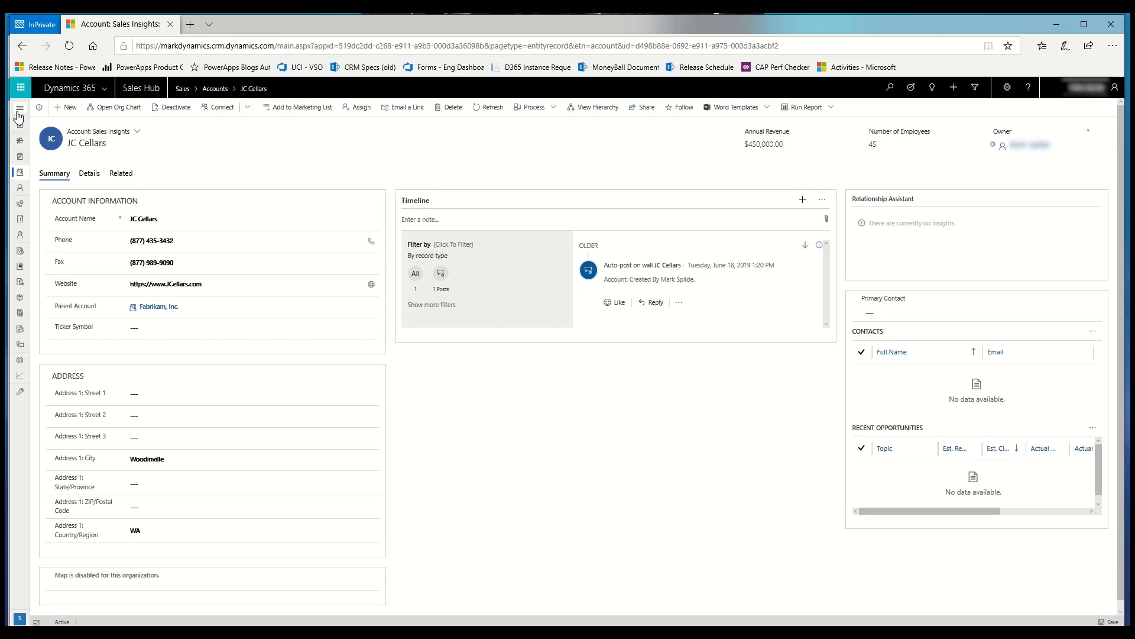
left_click(20, 110)
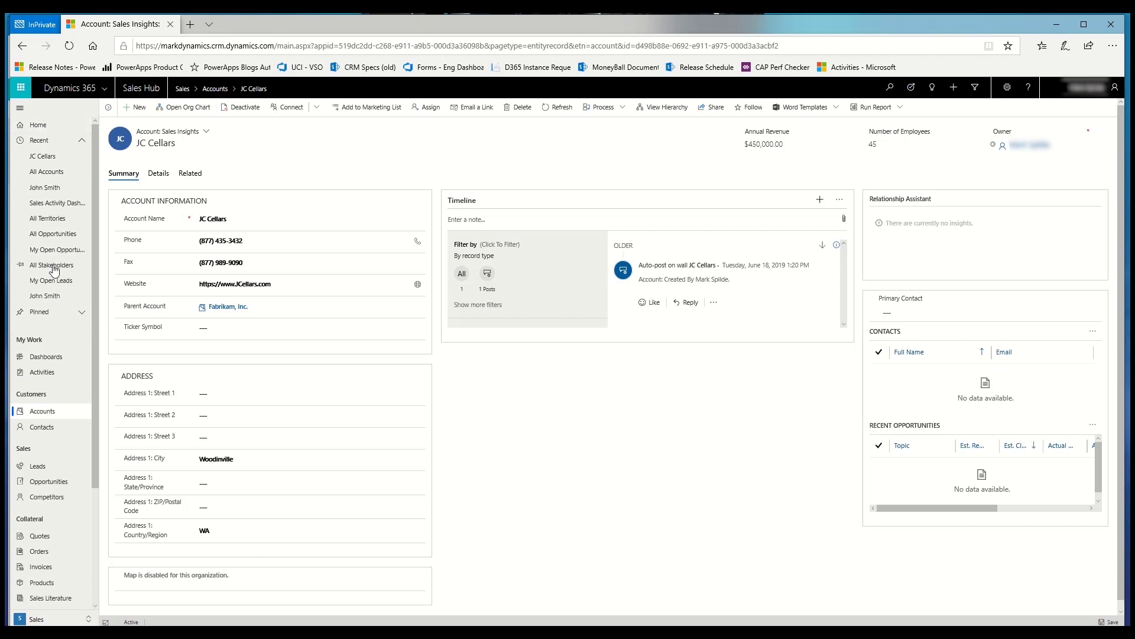
left_click(80, 143)
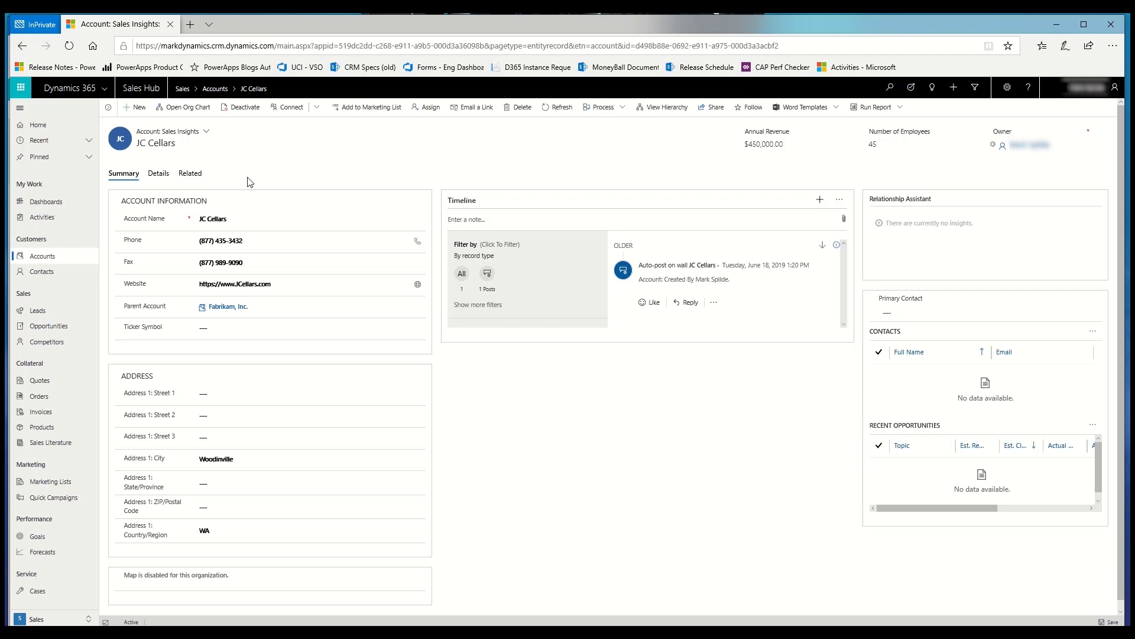
View the JC Cellars account's details and related contacts, and return to its summary
left_click(153, 176)
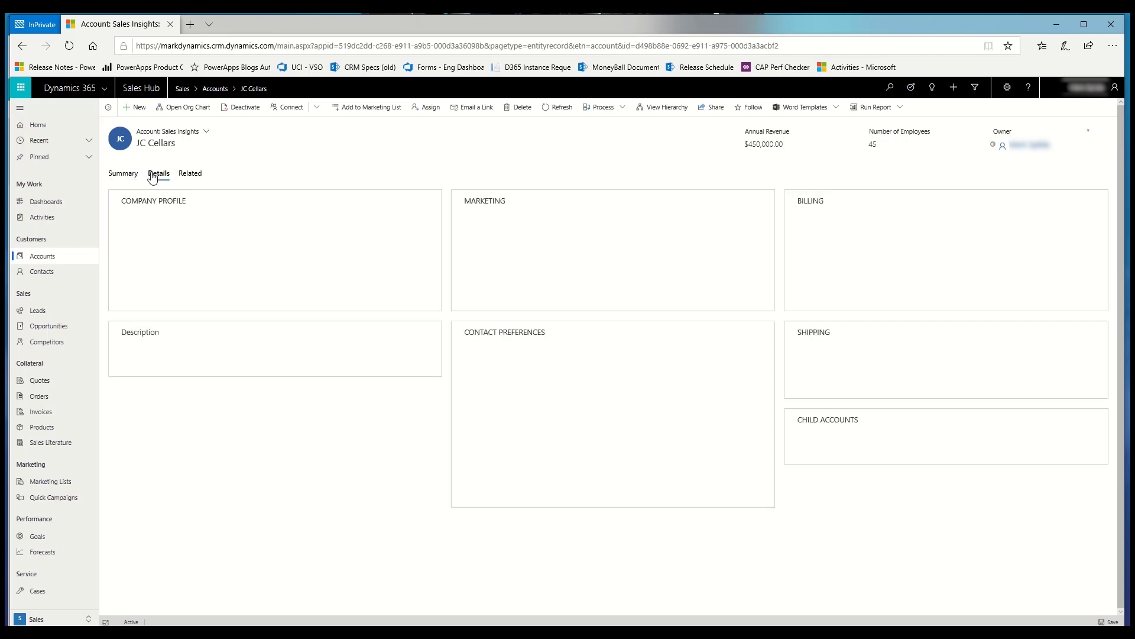
left_click(185, 175)
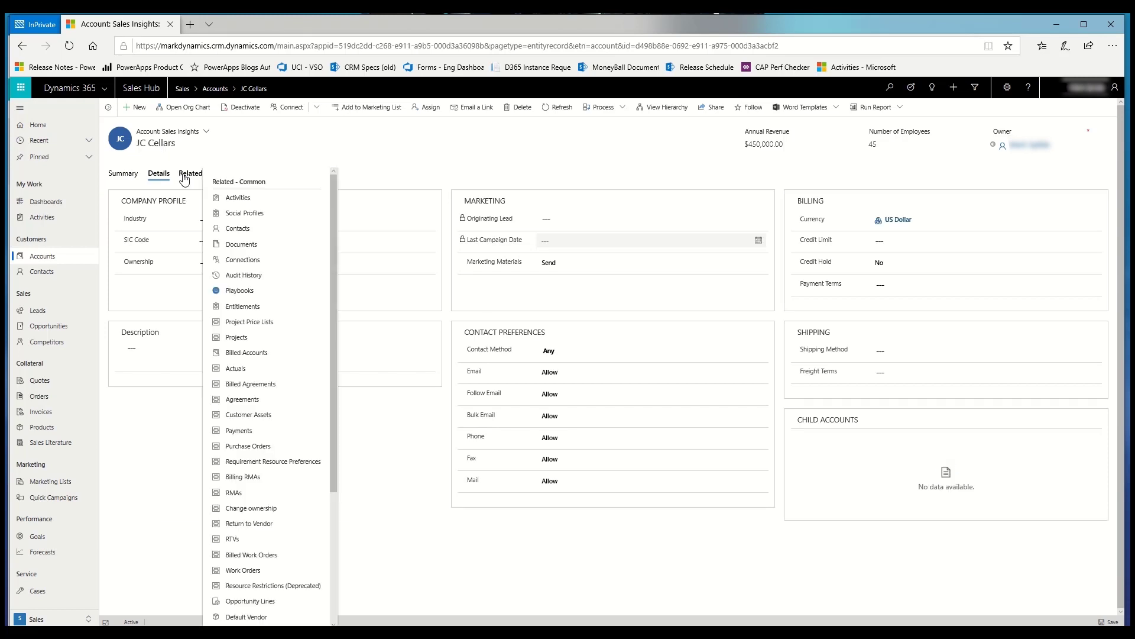
left_click(236, 229)
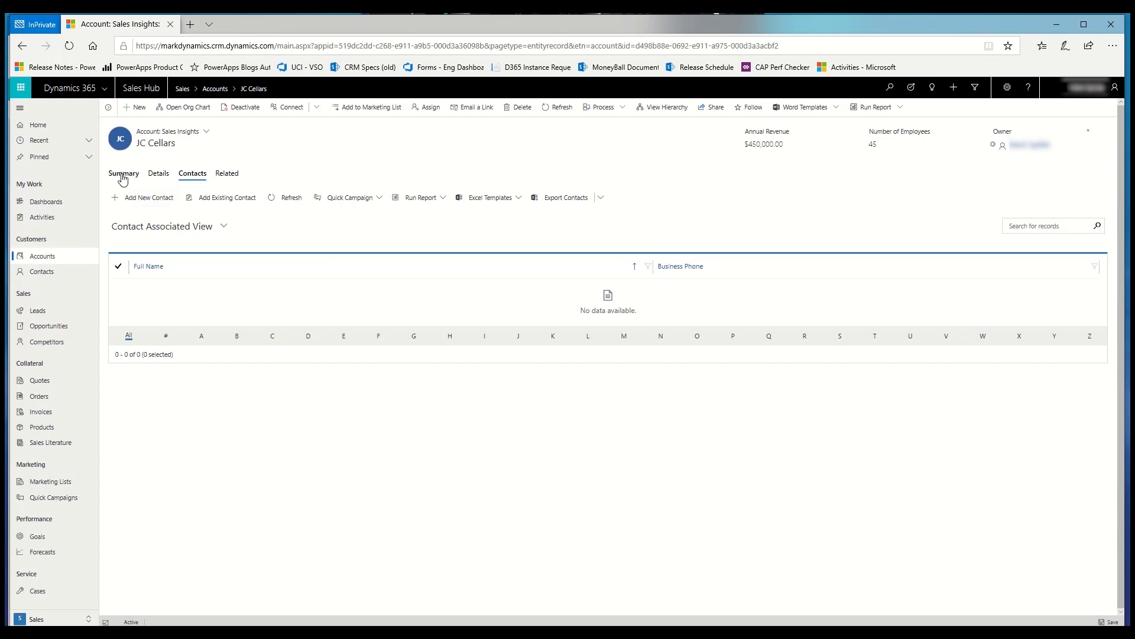
left_click(123, 175)
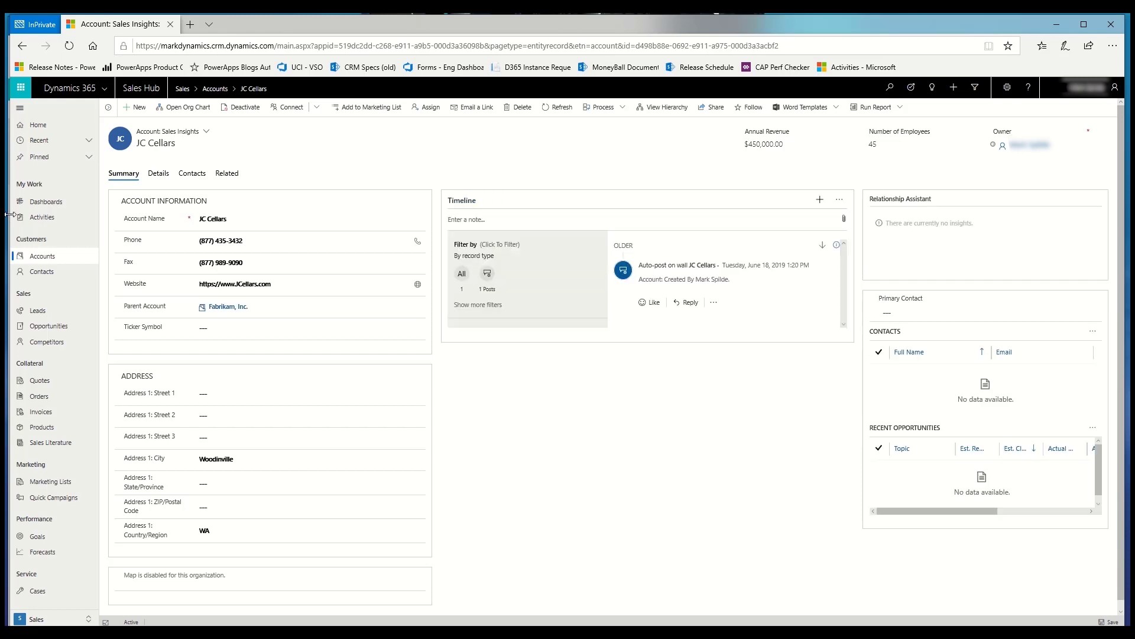
Narrow the Sales Hub window to uncover the legacy web client and open the JC Cellars account there
left_click_drag(8, 214, 611, 272)
left_click_drag(724, 284, 638, 284)
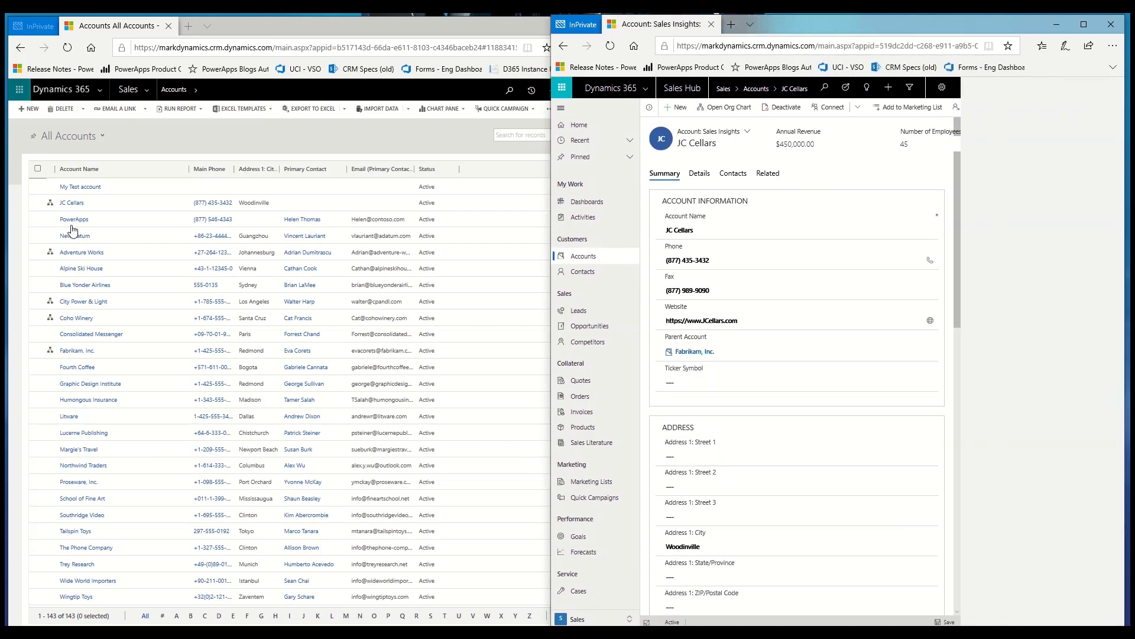
left_click(78, 202)
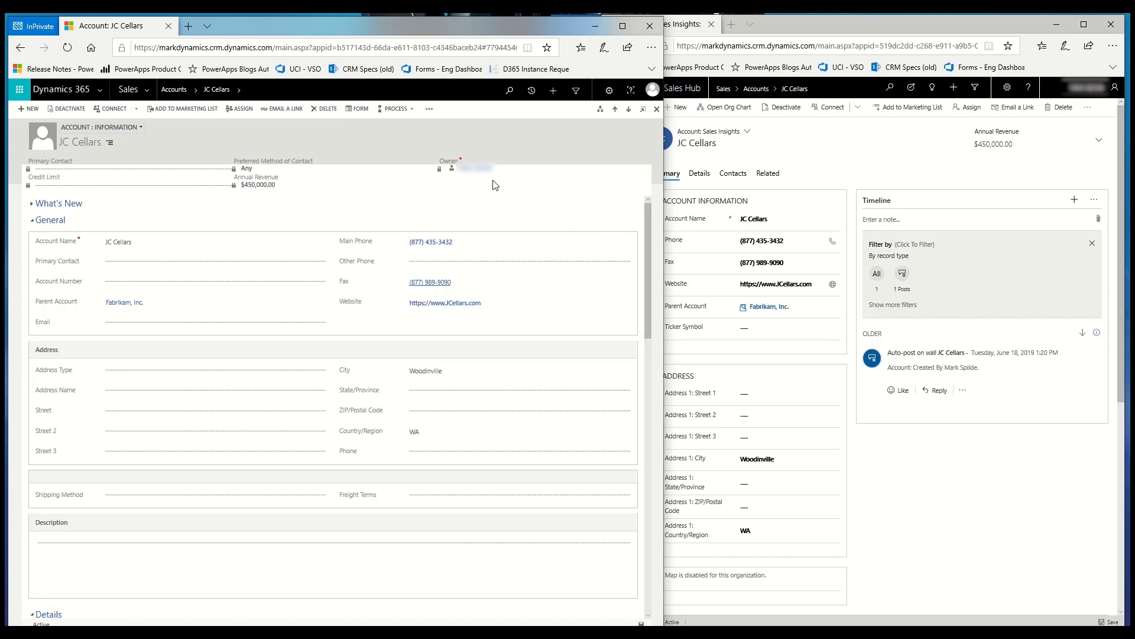
Examine the sections of the legacy JC Cellars account form, from General through Details and Billing Information to Contacts
scroll(121, 200, "down", 5)
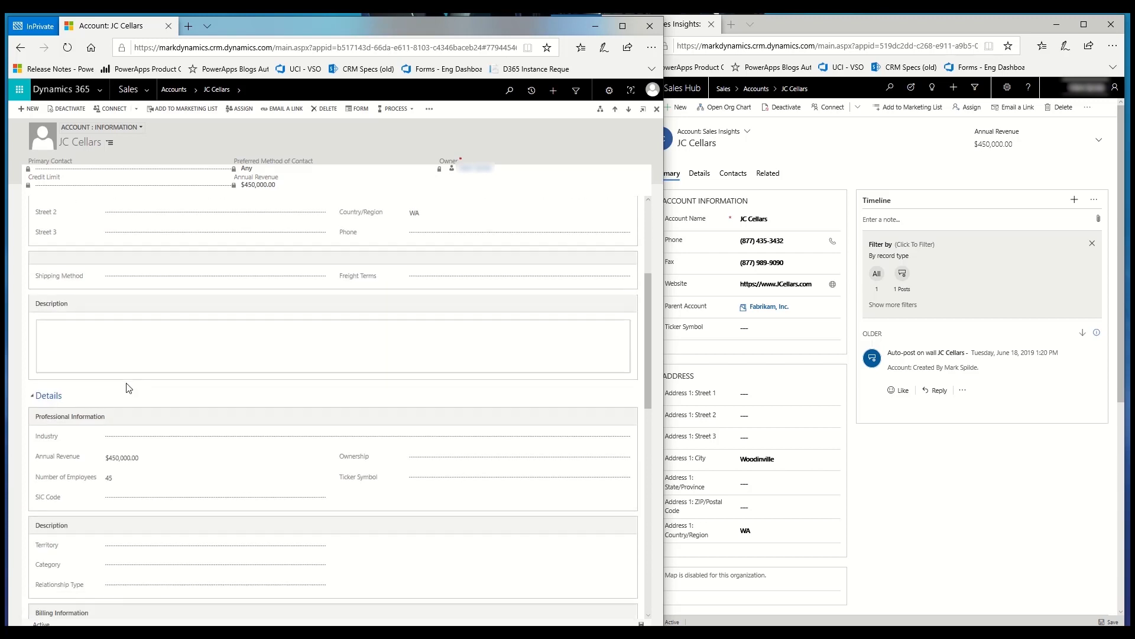
scroll(299, 348, "down", 4)
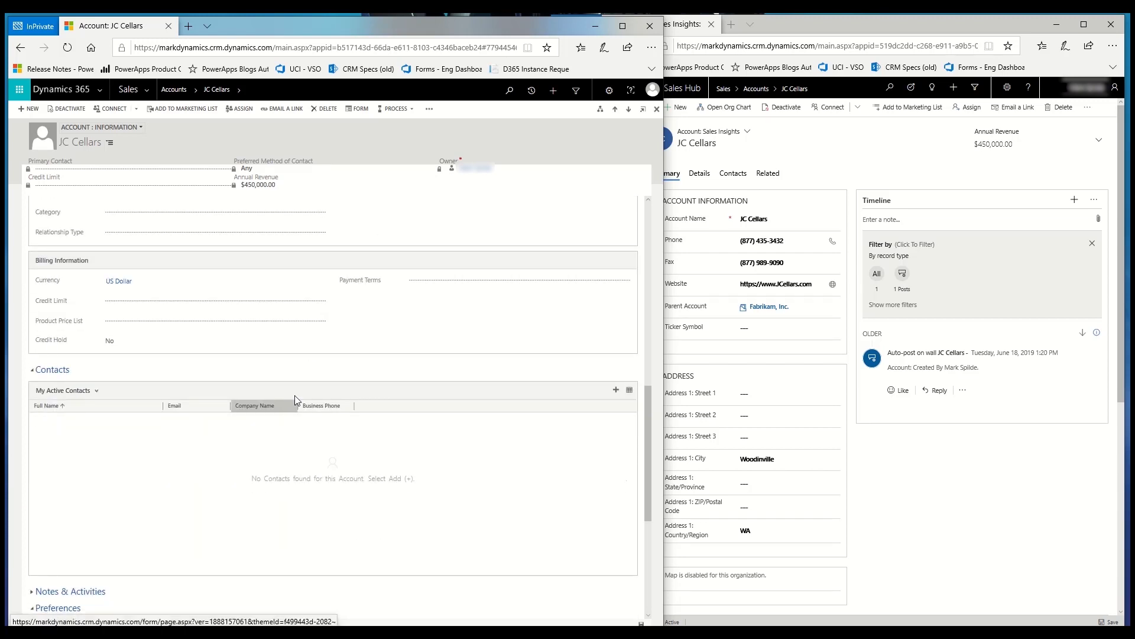
scroll(295, 395, "up", 8)
scroll(312, 401, "up", 1)
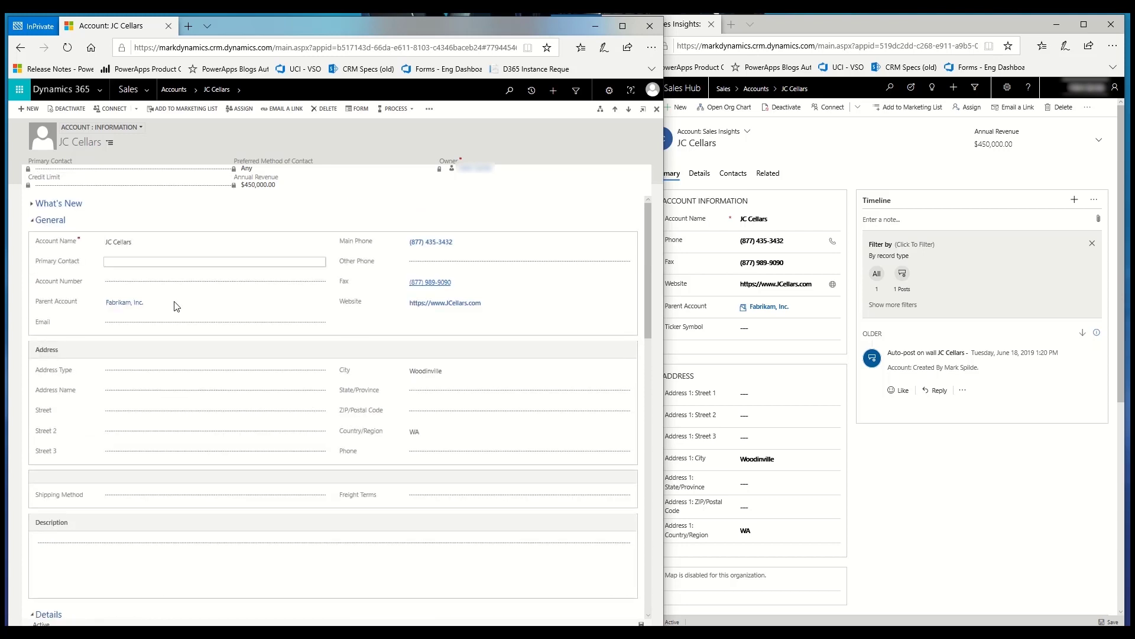
scroll(585, 303, "down", 9)
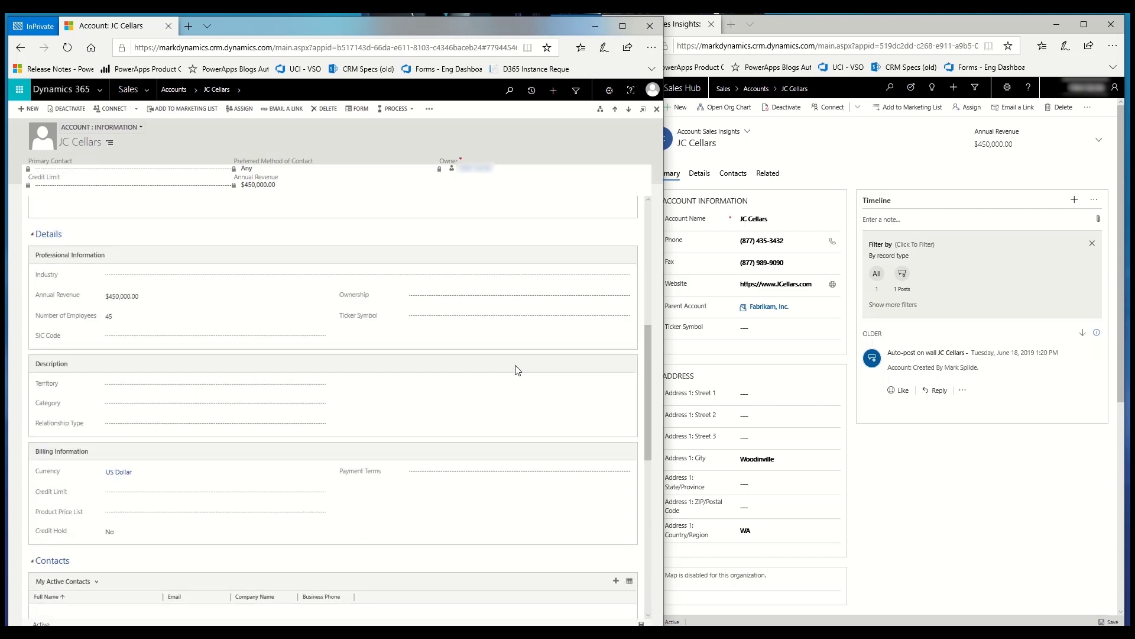
Collapse and re-expand the General section of the legacy JC Cellars account form, and expand its What's New section
scroll(473, 434, "up", 9)
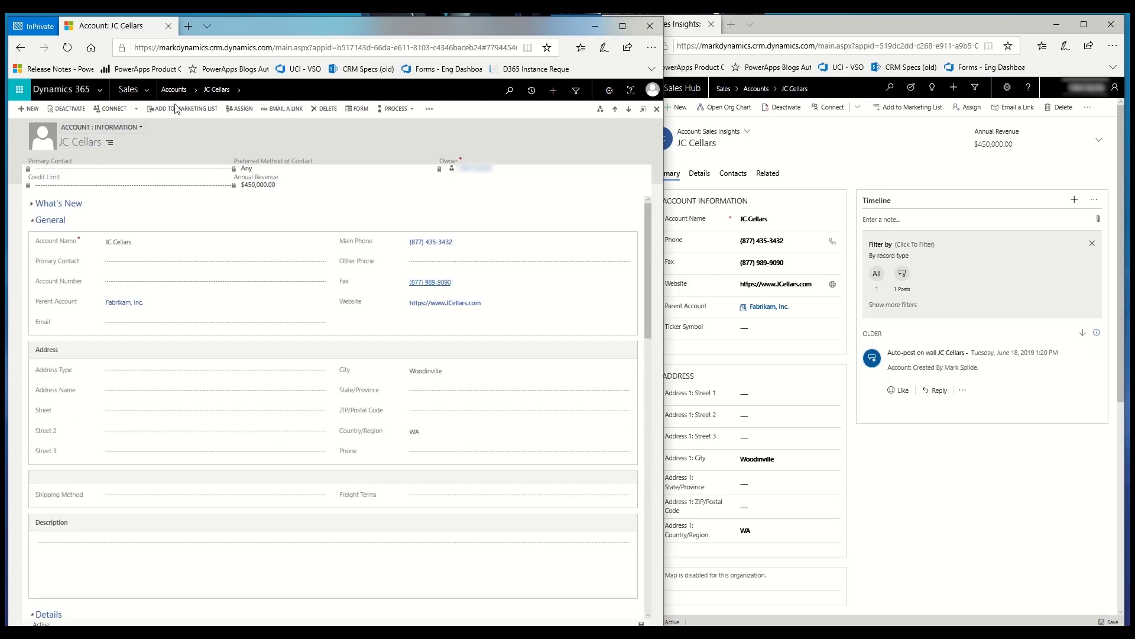
left_click(33, 220)
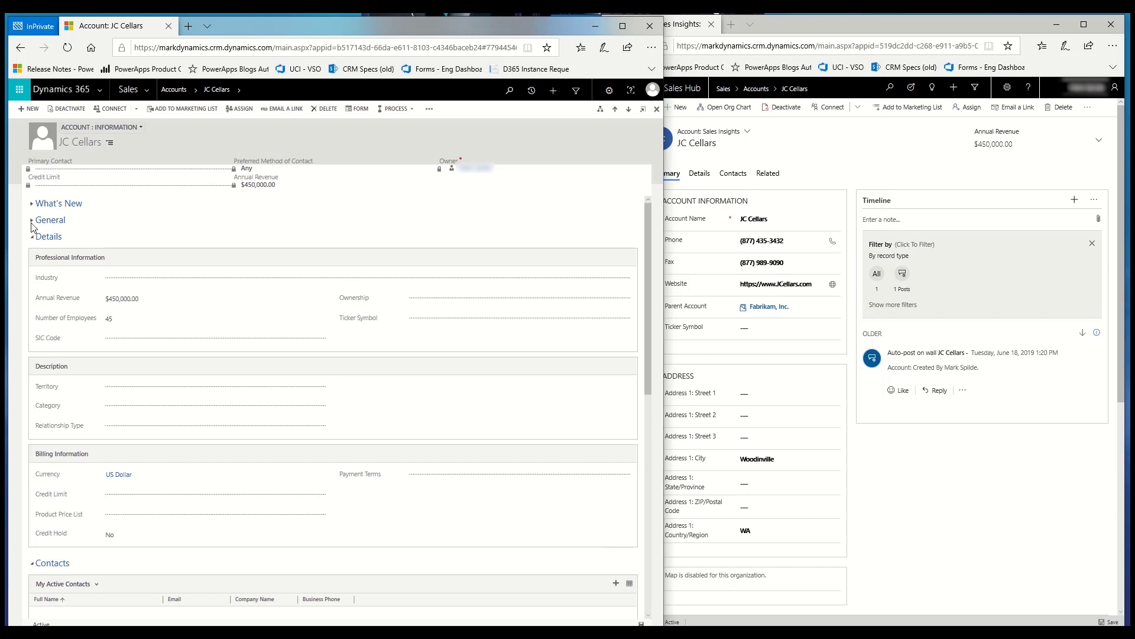
left_click(31, 220)
left_click(32, 204)
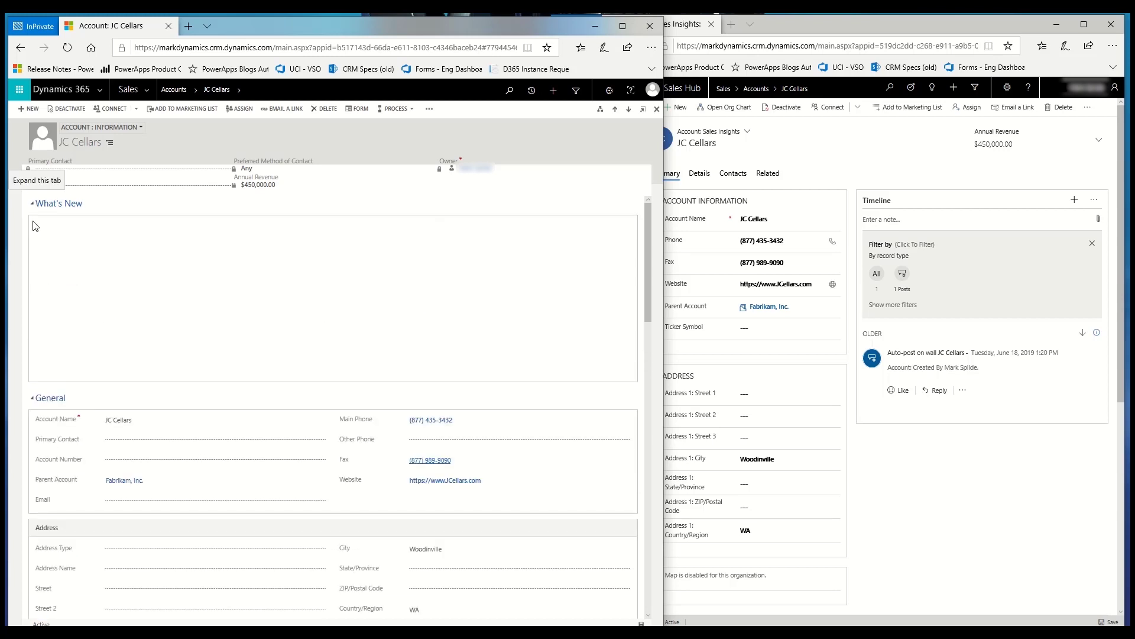
Fold General away and reopen it below What's New, and review the legacy account form down to Contacts
left_click(33, 400)
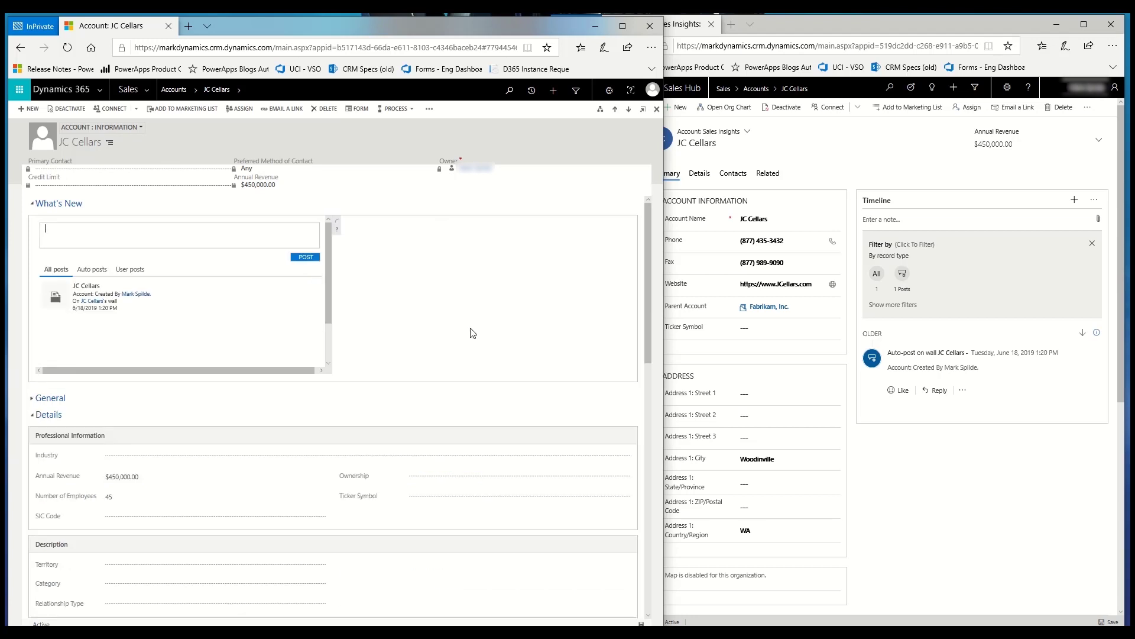
scroll(465, 327, "down", 1)
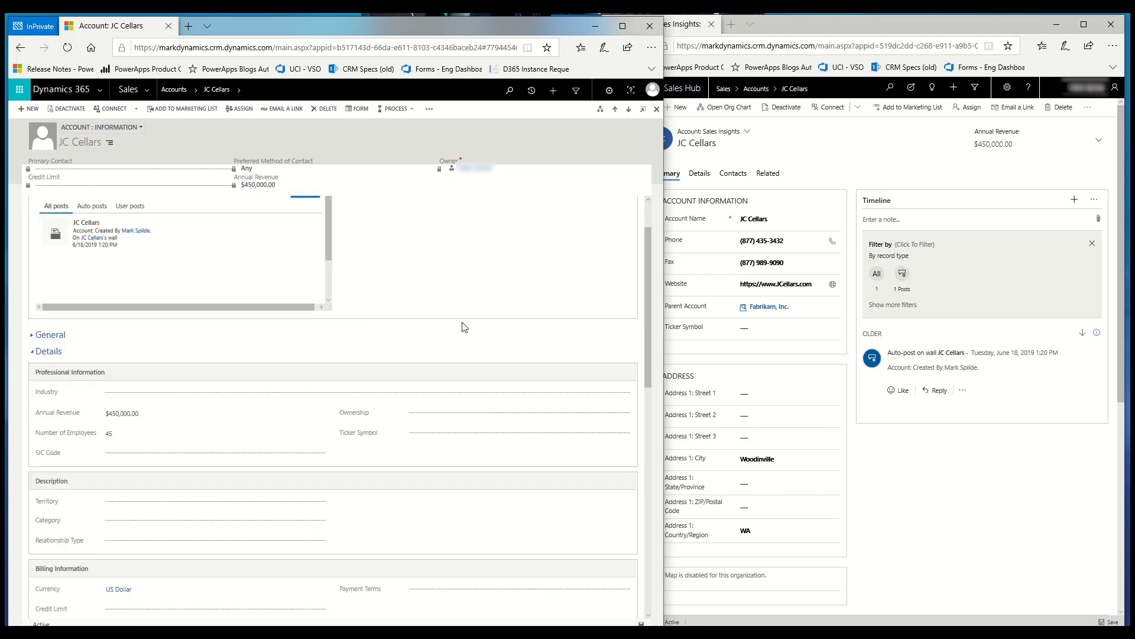
left_click(33, 336)
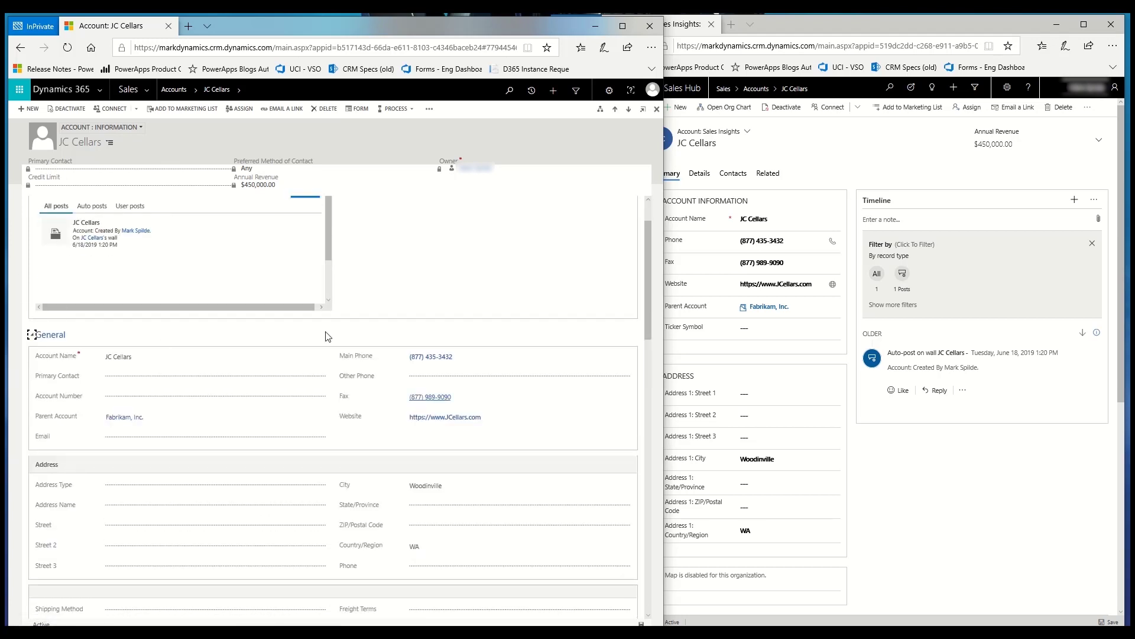
scroll(581, 331, "down", 5)
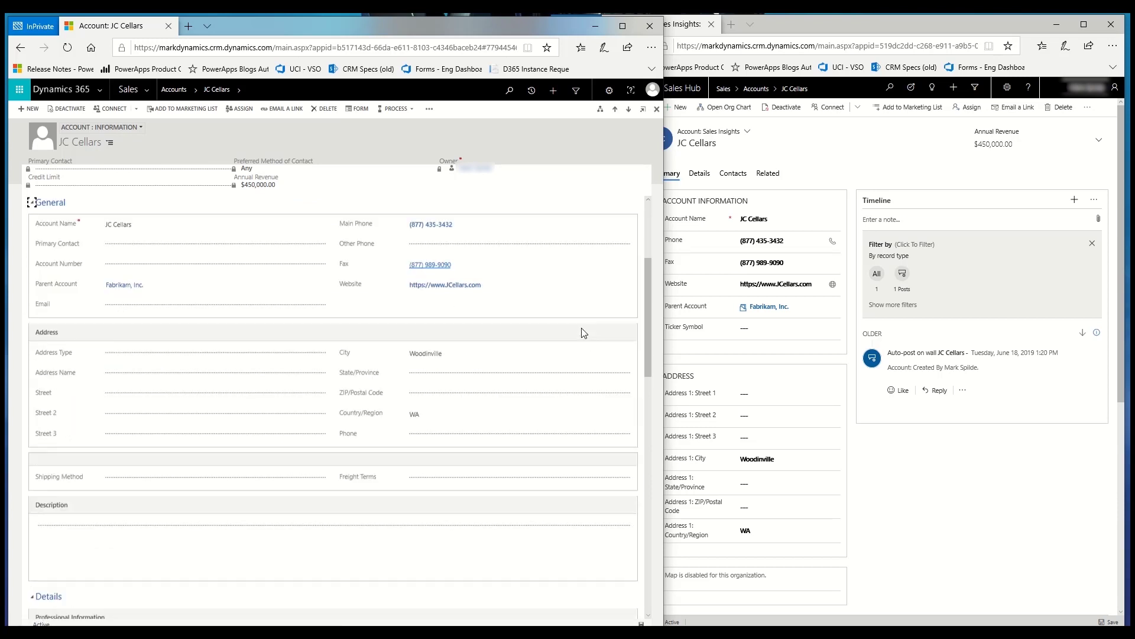
scroll(554, 335, "down", 3)
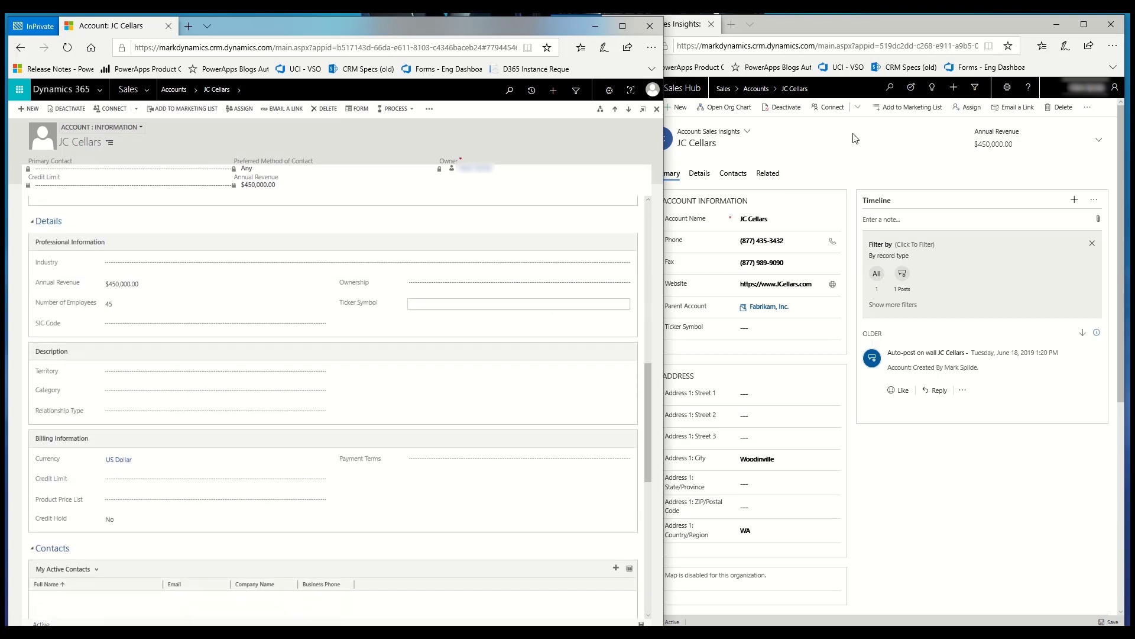
View the JC Cellars account's details in Sales Hub and widen that window over the legacy client
left_click(836, 31)
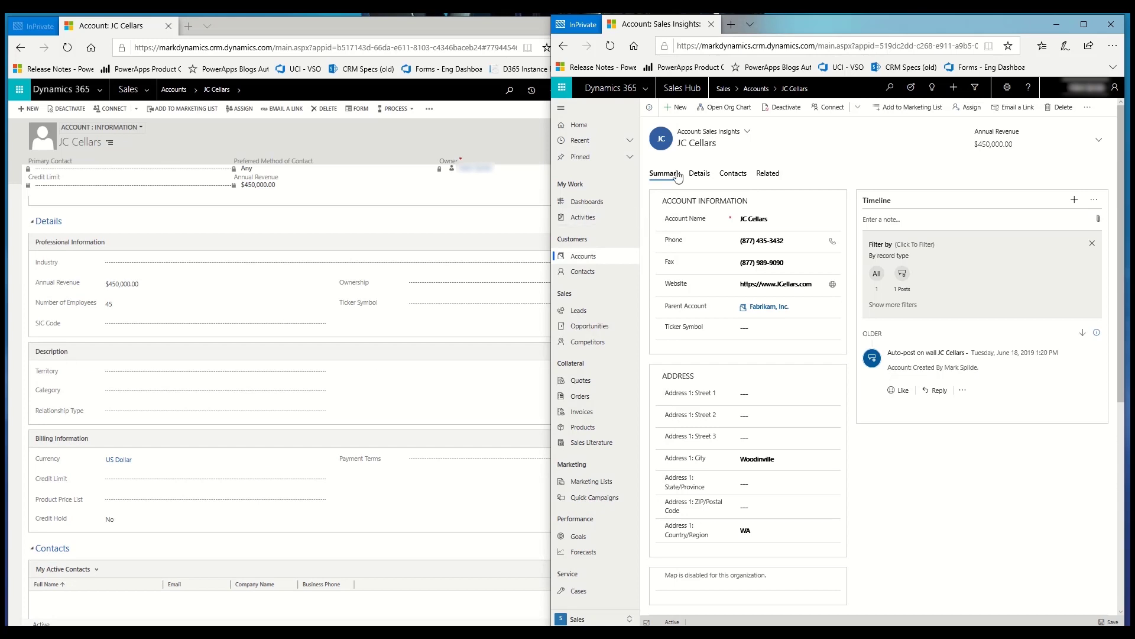
left_click(699, 174)
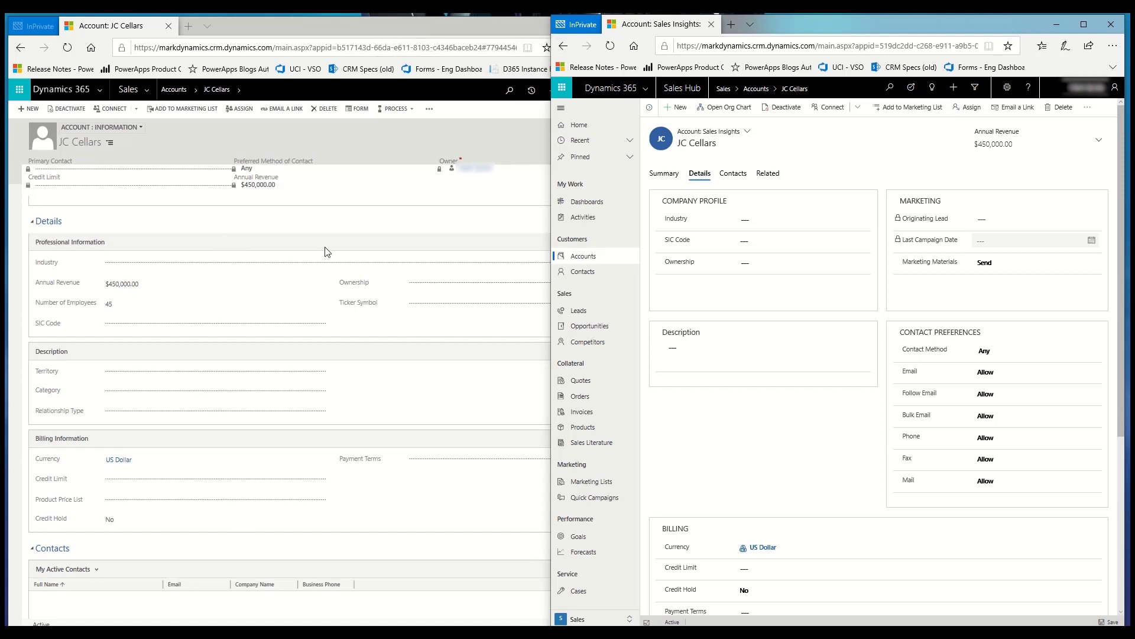
left_click_drag(550, 191, 5, 209)
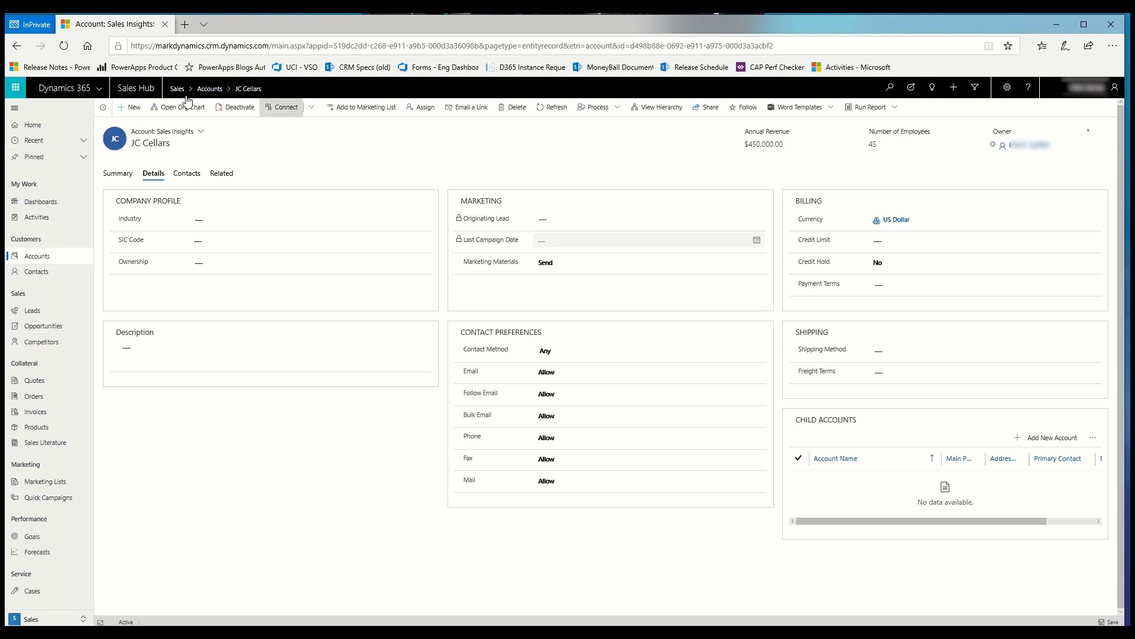
Open a blank new lead form from the Sales Hub leads, and narrow the window to uncover the legacy client
left_click(29, 312)
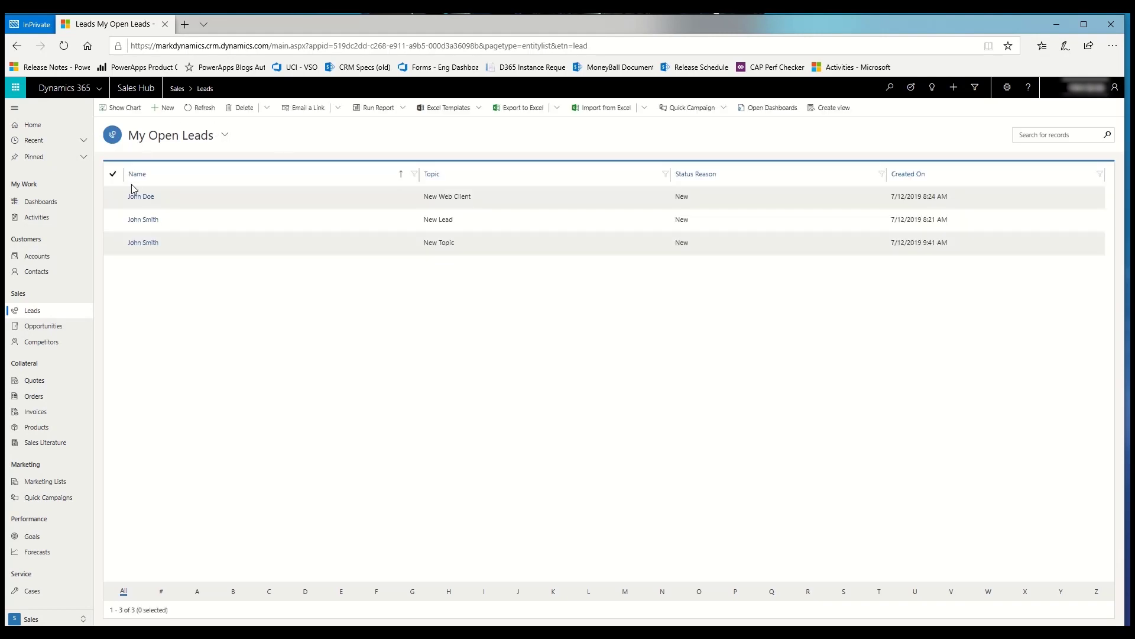
left_click(167, 108)
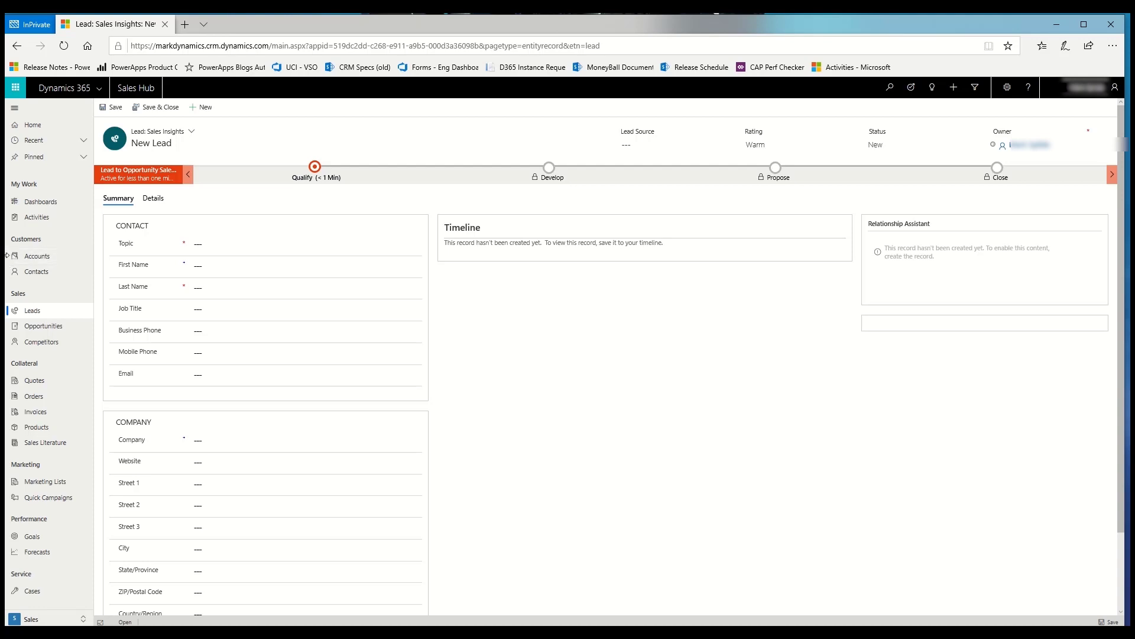
left_click_drag(6, 255, 578, 290)
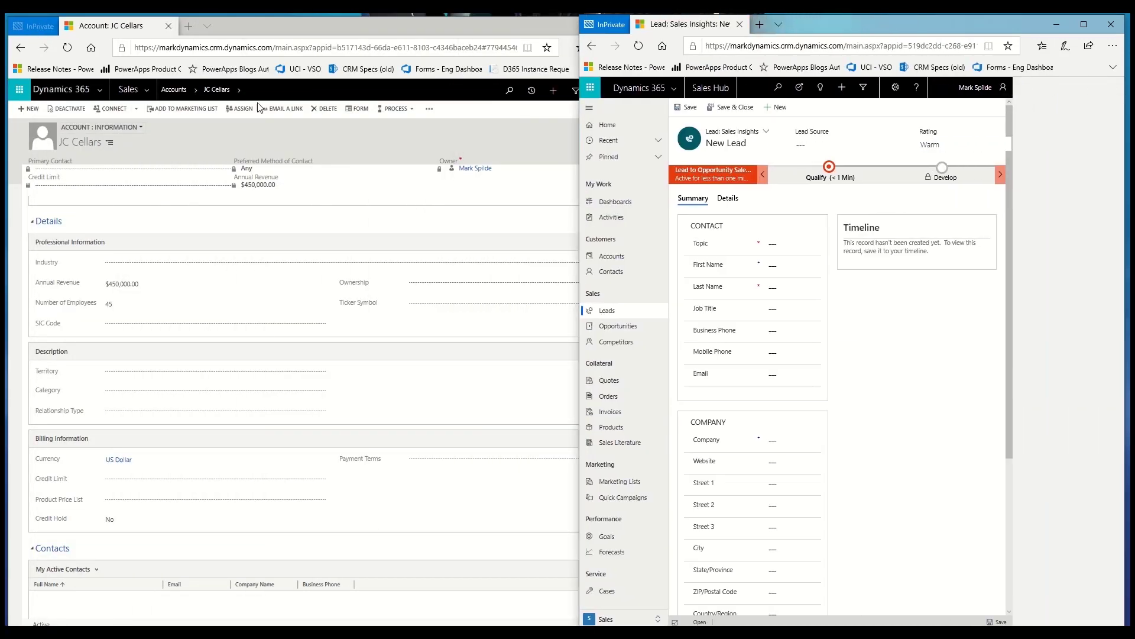
Go to the leads in the legacy web client and open a blank new lead form there
left_click(148, 93)
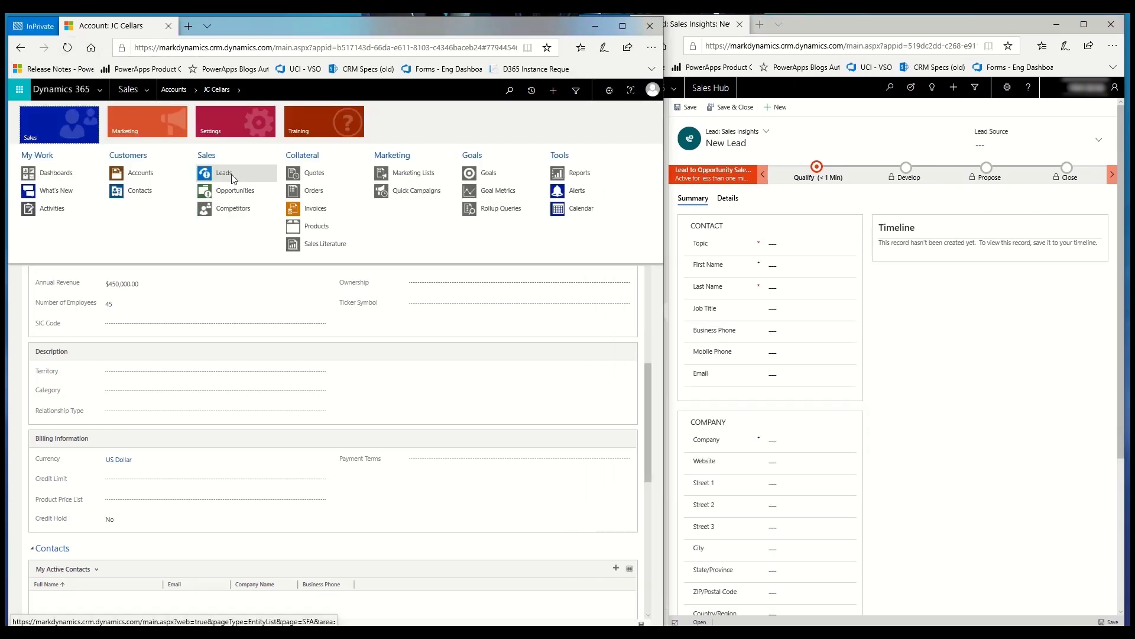
left_click(224, 173)
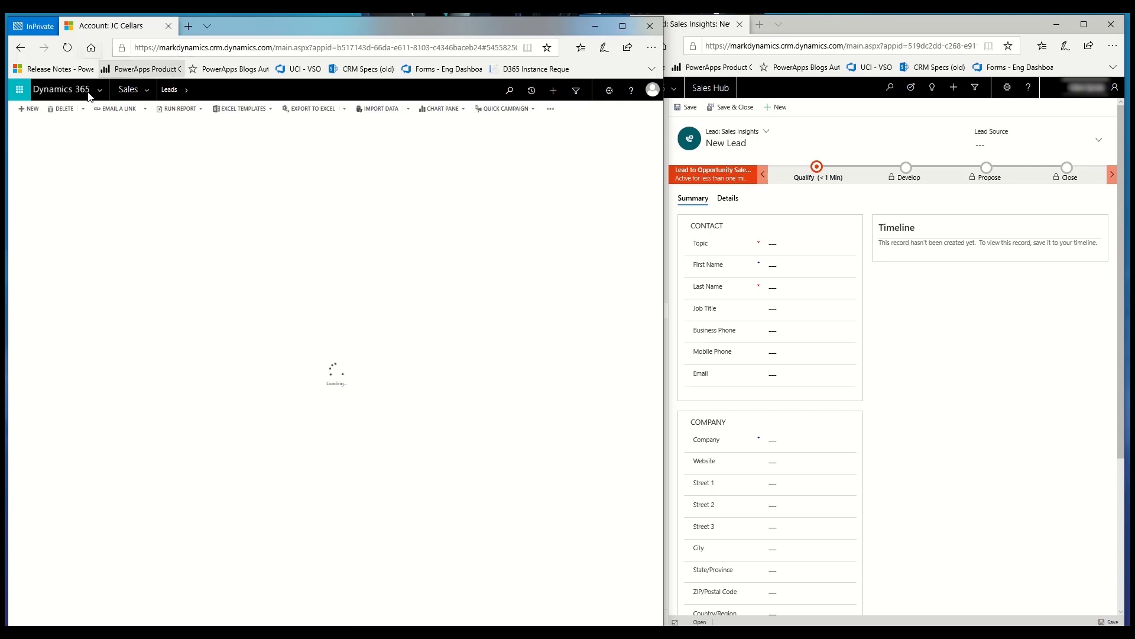
left_click(27, 110)
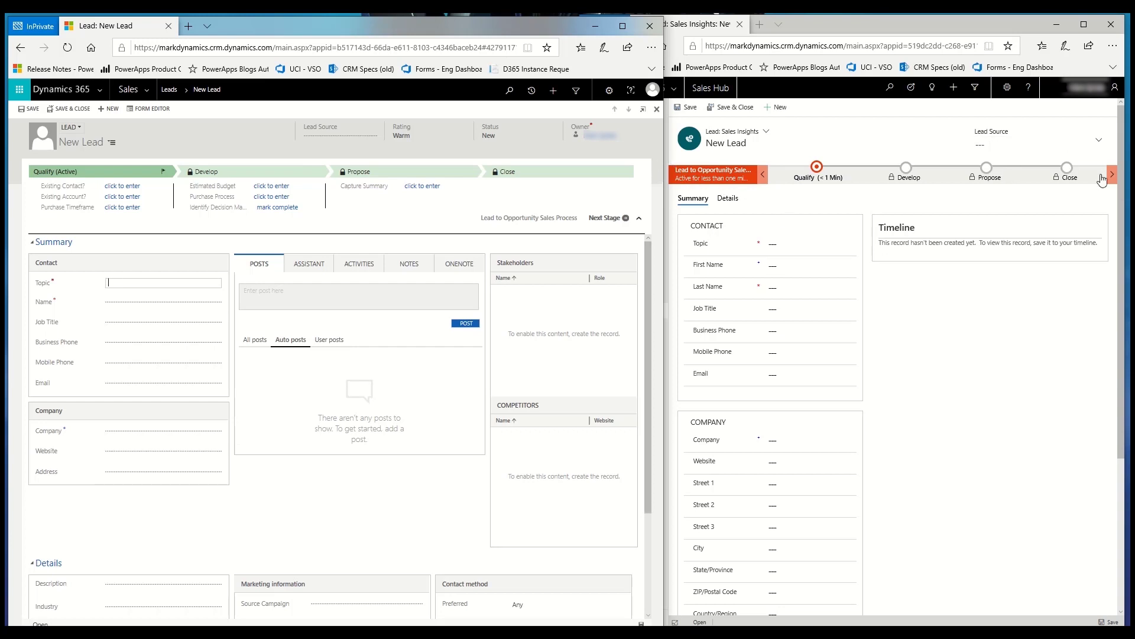
Return to the new lead in Sales Hub and widen its window over the legacy client again
left_click(861, 31)
left_click(572, 197)
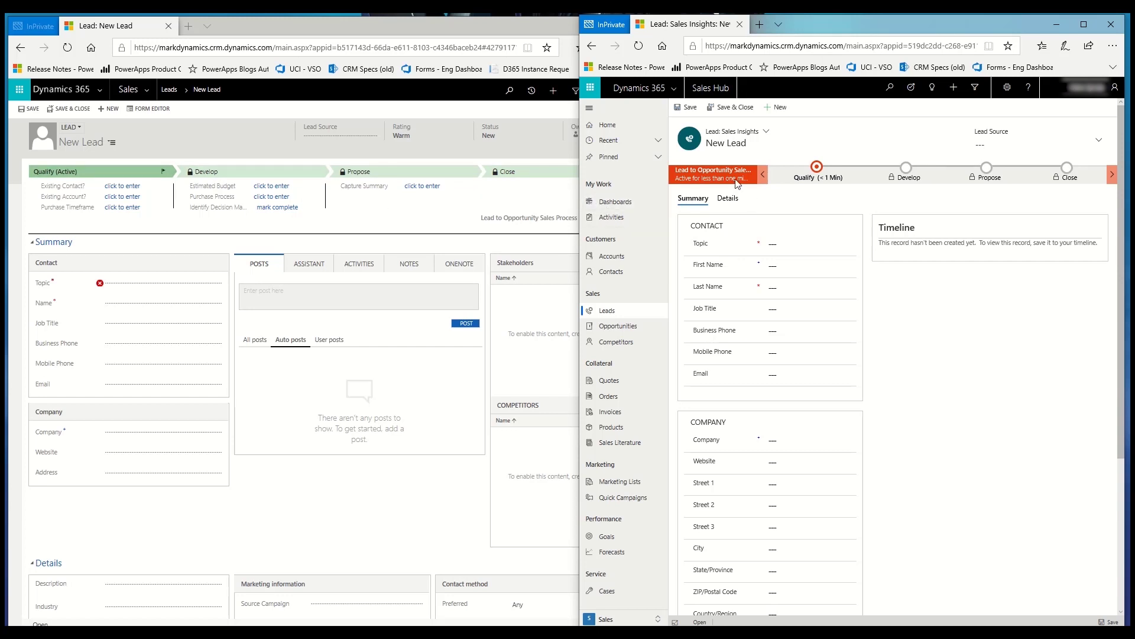
left_click_drag(578, 228, 3, 255)
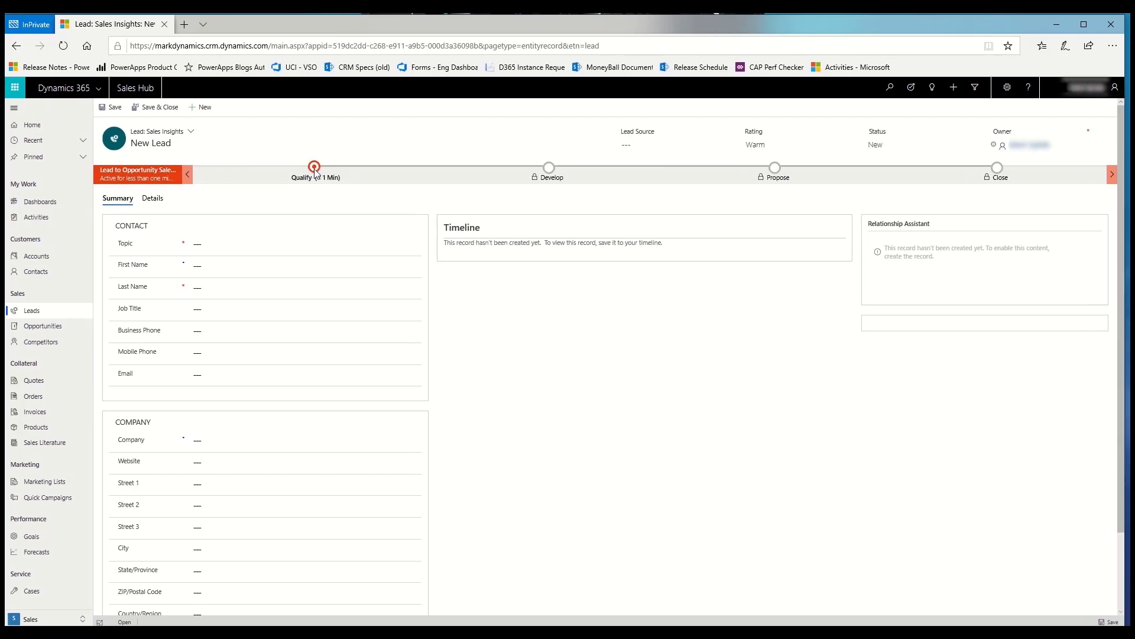
In the lead's Qualify stage, set the first listed contact as existing contact and Active Transport Inc. as existing account
left_click(315, 172)
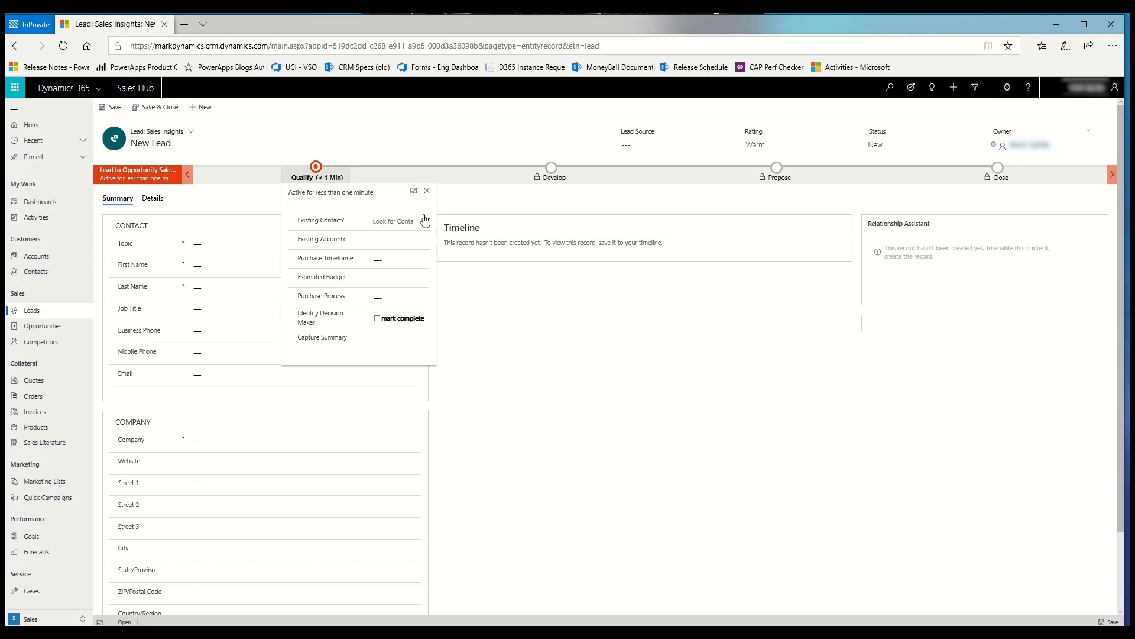
left_click(424, 222)
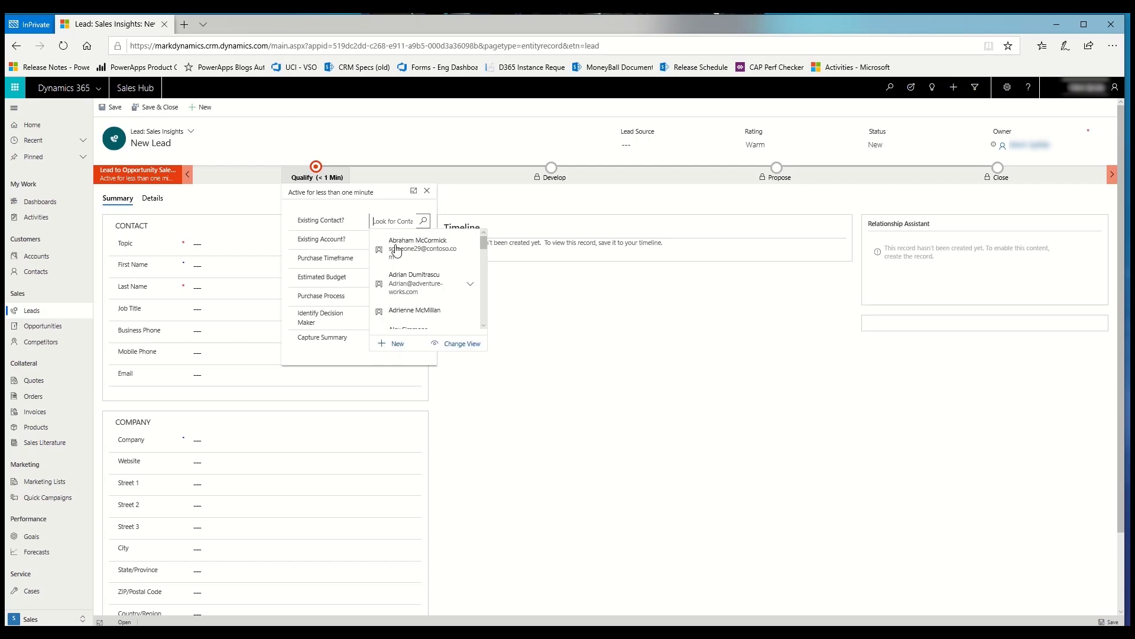
left_click(398, 256)
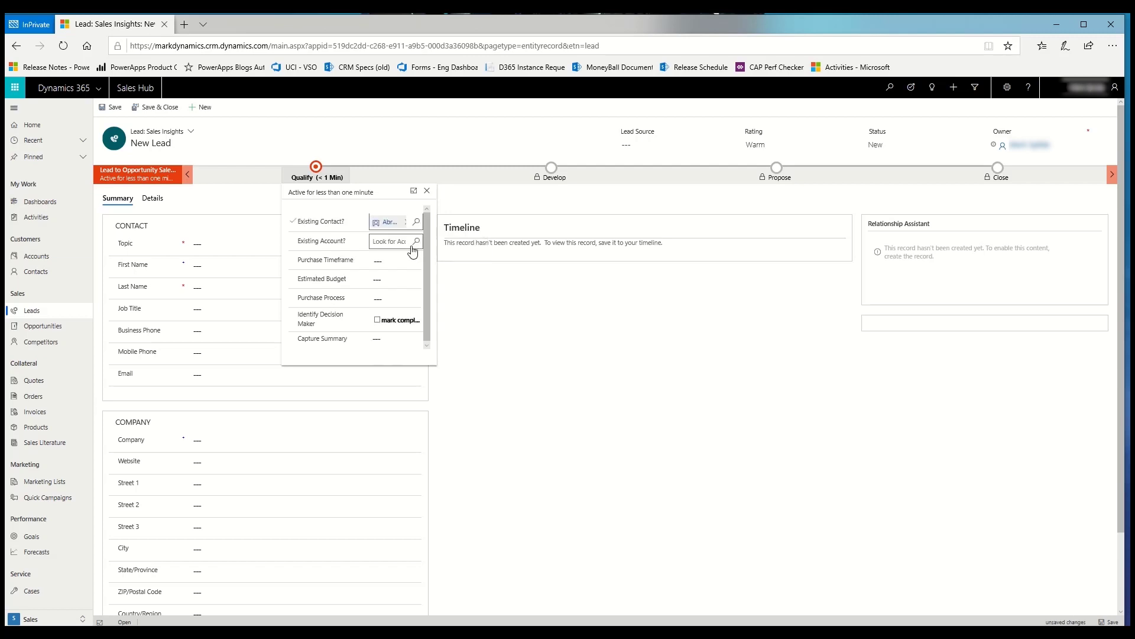
left_click(416, 244)
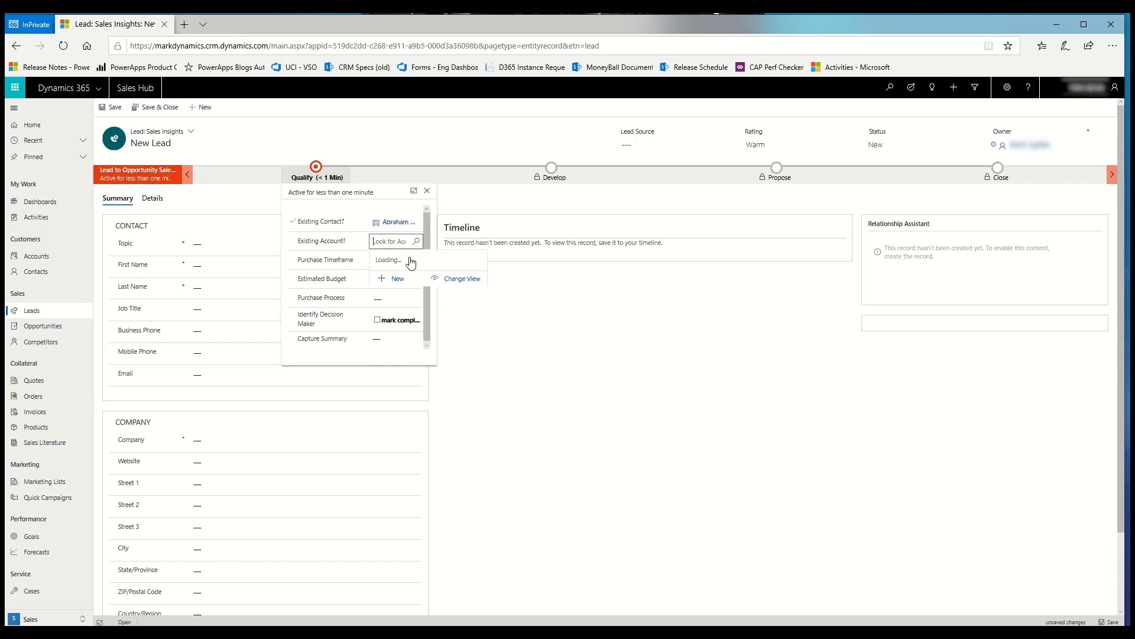
left_click(406, 307)
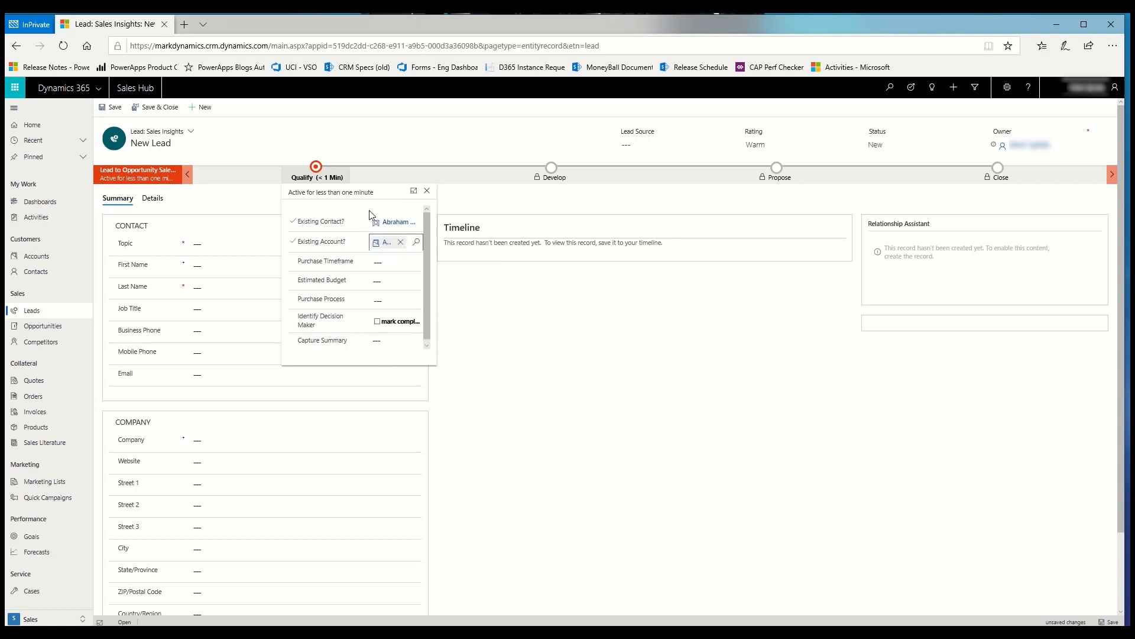
Leave the required Topic field blank to trigger its validation, and fill it in with New Topic
left_click(198, 242)
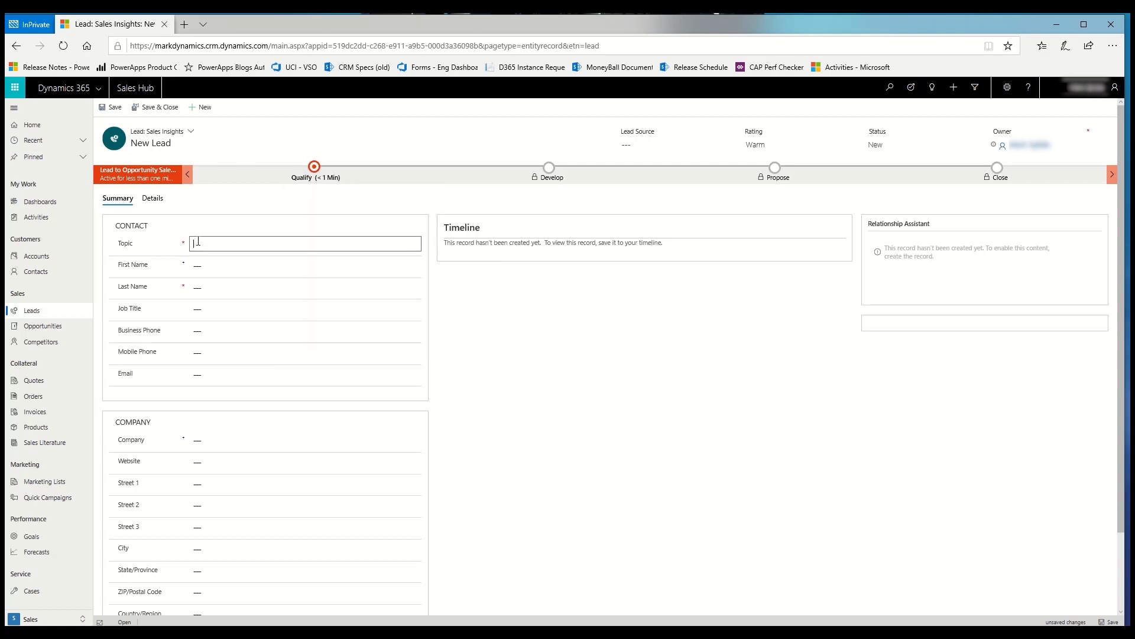
key("Tab")
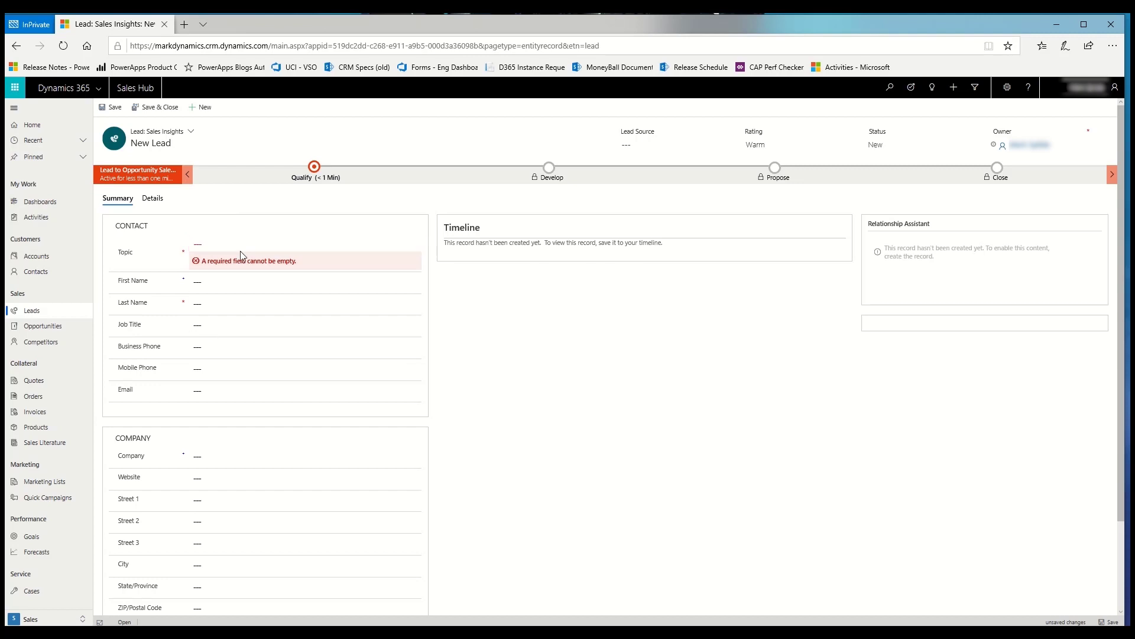
left_click(238, 244)
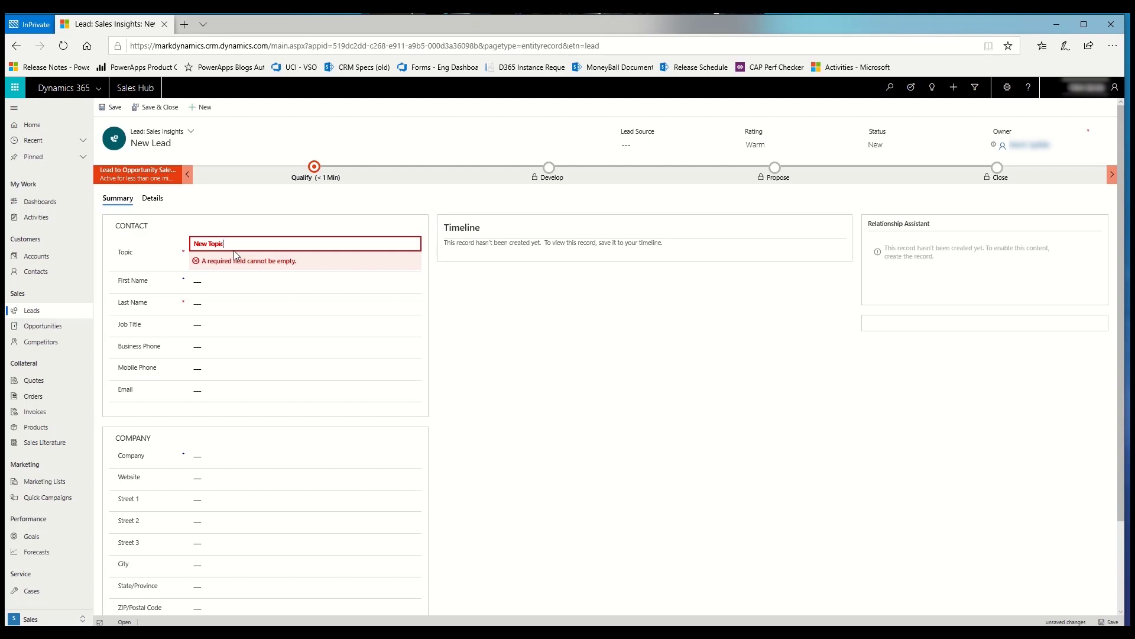
Enter the lead's first and last name, and save the lead
left_click(218, 280)
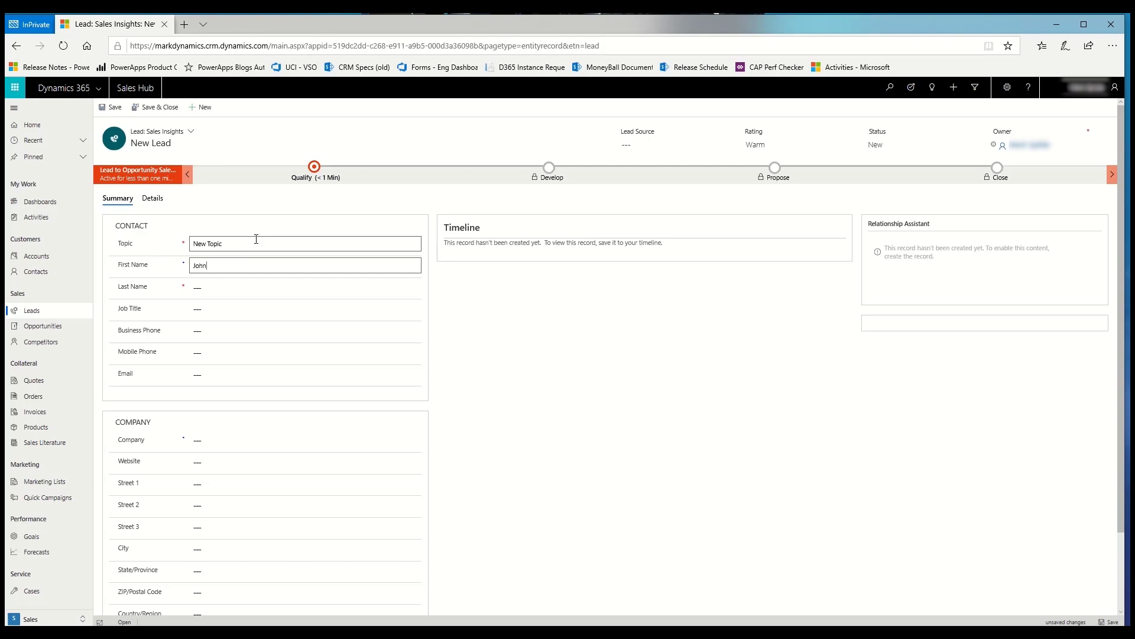
key("Tab")
type("S")
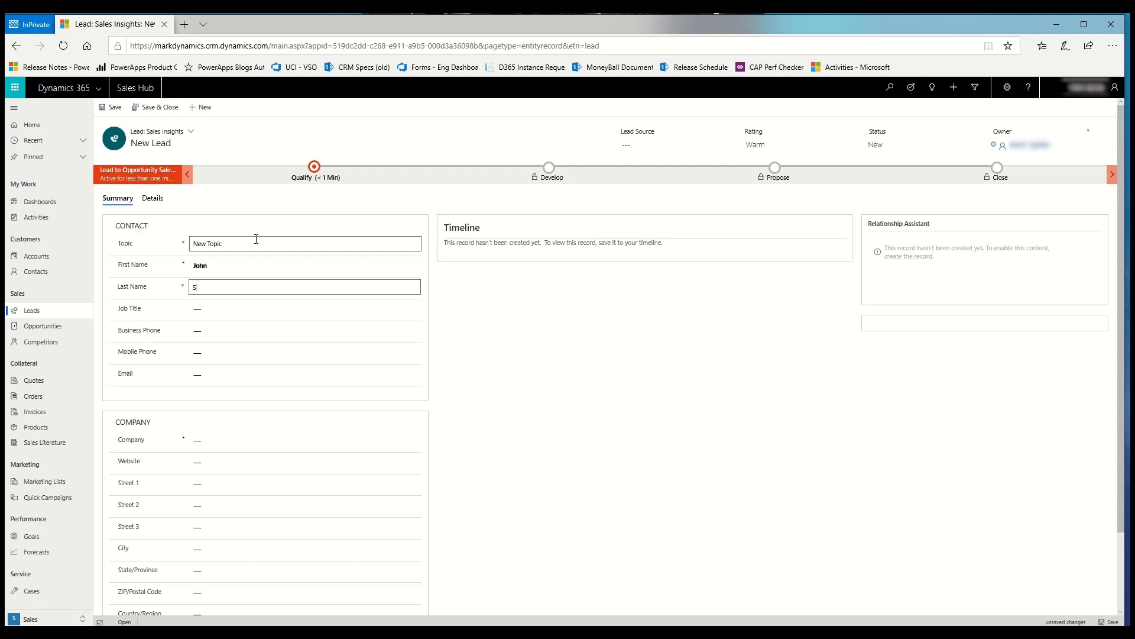
type("mith")
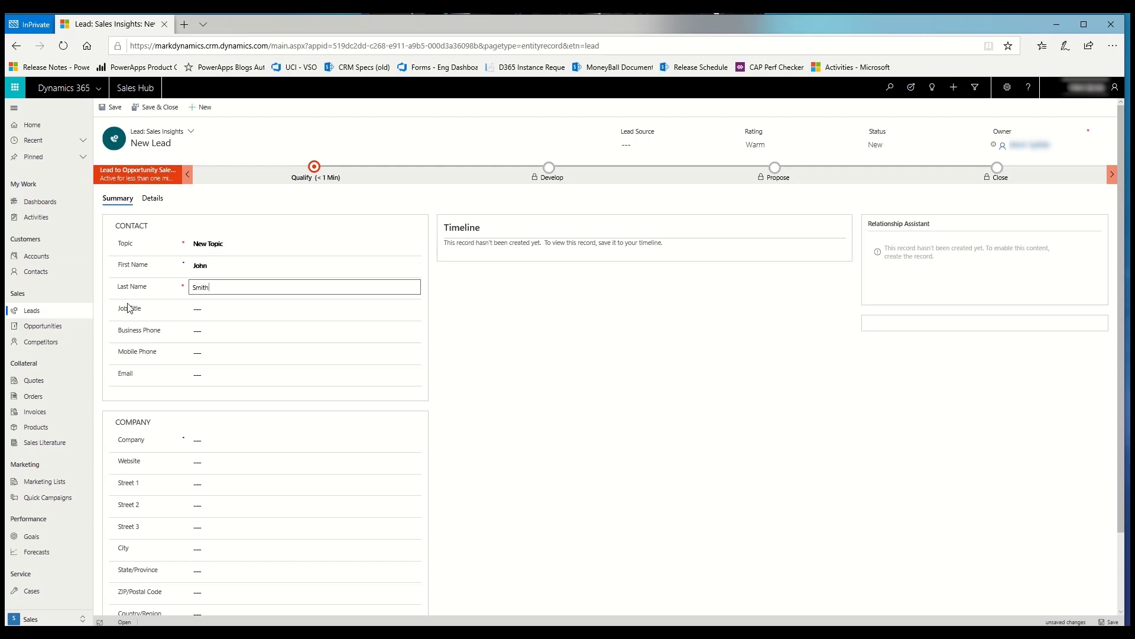
key("ctrl+s")
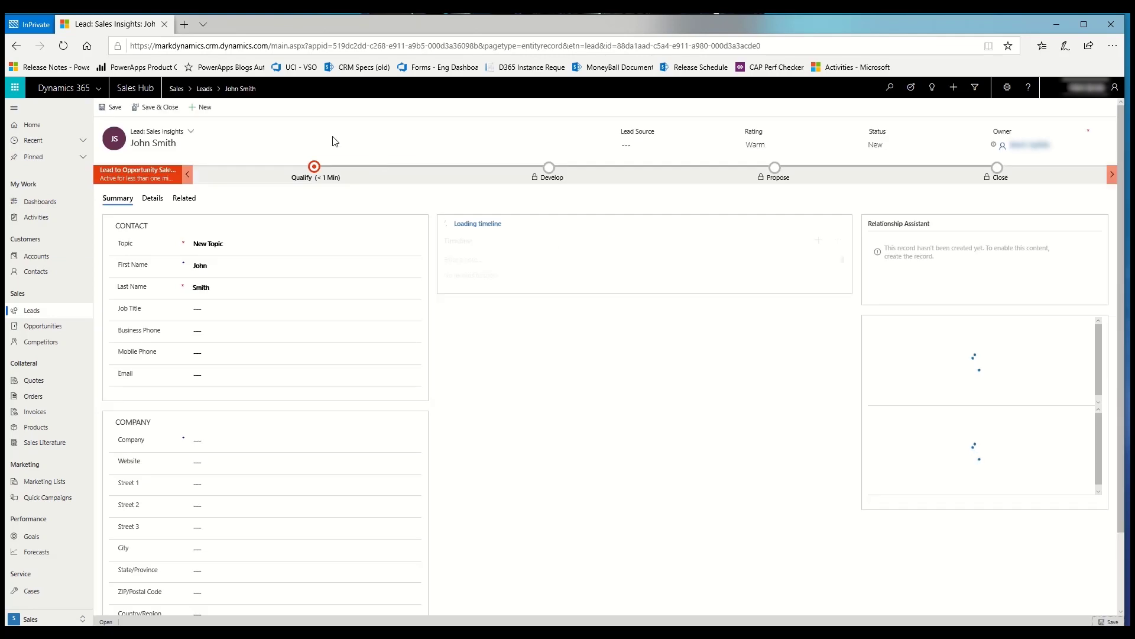
From the lead's Qualify stage, move on to the next stage by creating a new opportunity
left_click(316, 172)
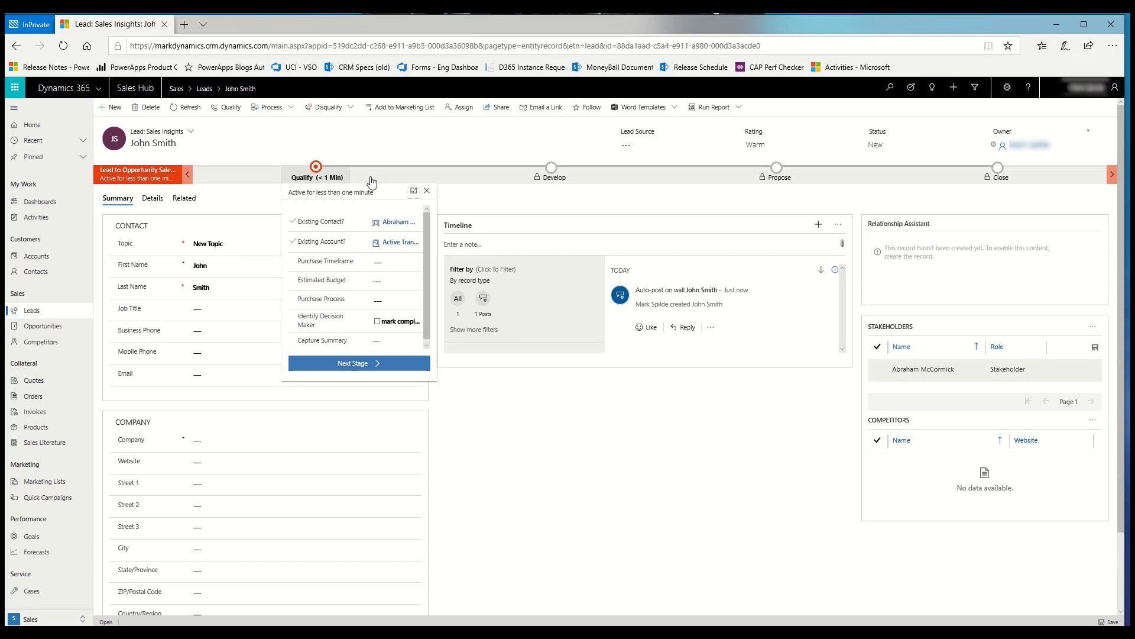
left_click(358, 370)
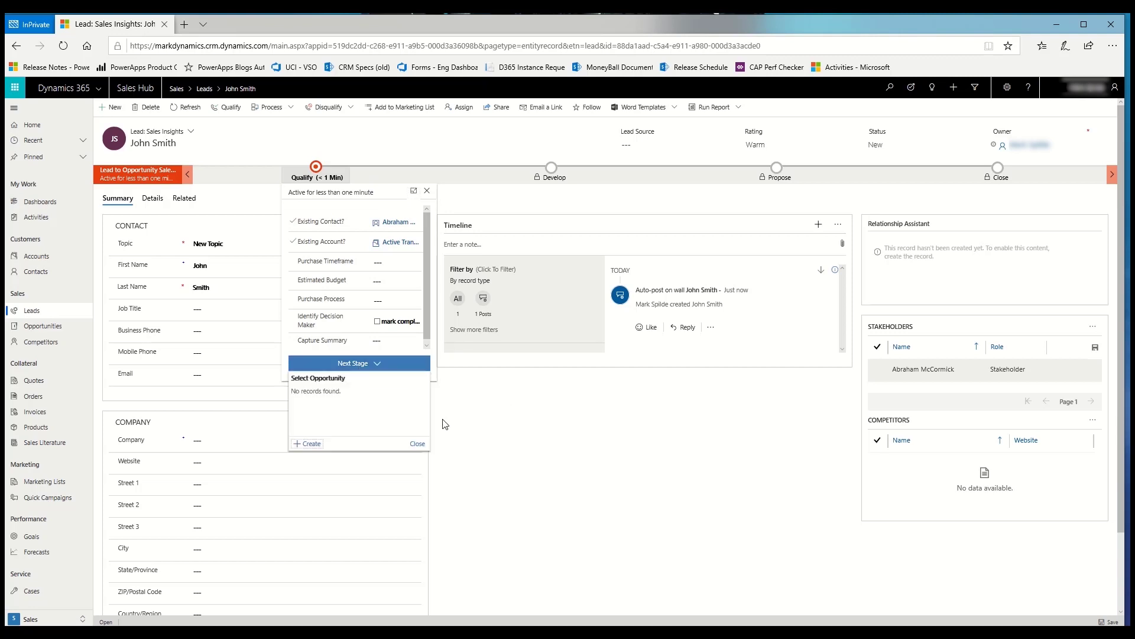
left_click(309, 447)
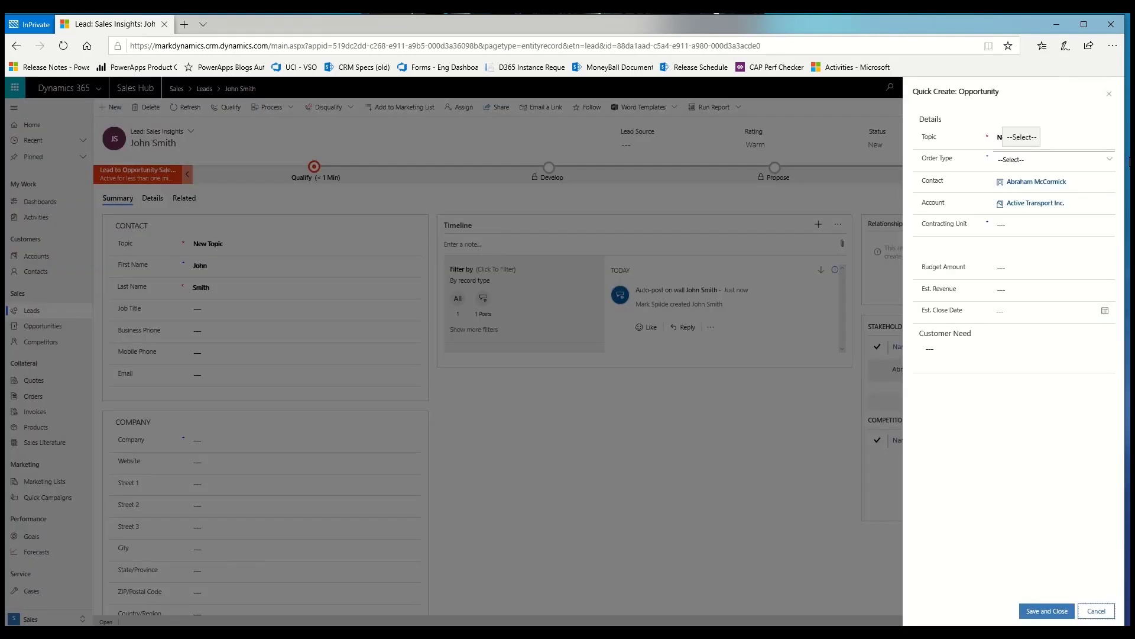
Set the new opportunity's order type to Item based and its contracting unit to Contoso France, and save it
left_click(1059, 160)
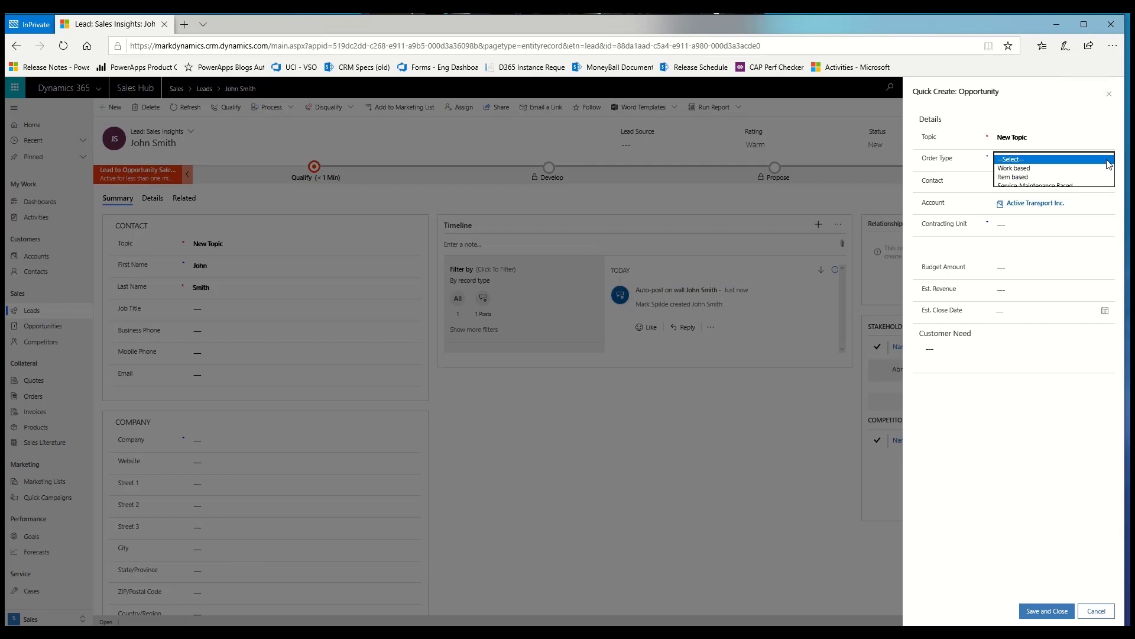
left_click(1024, 177)
left_click(1109, 229)
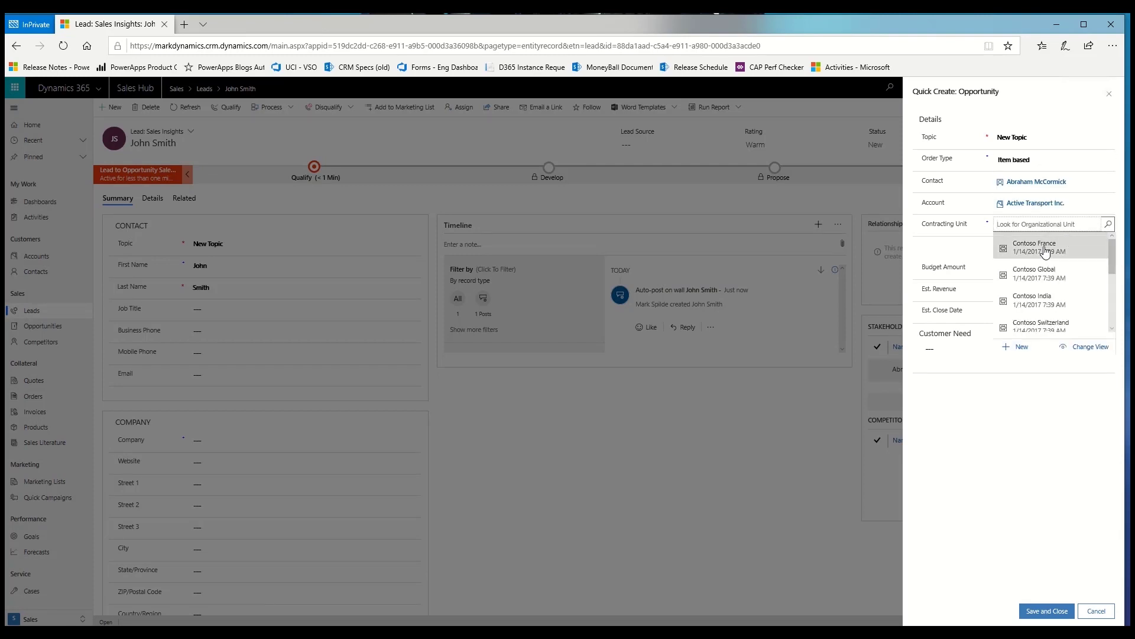
left_click(1045, 249)
left_click(1047, 611)
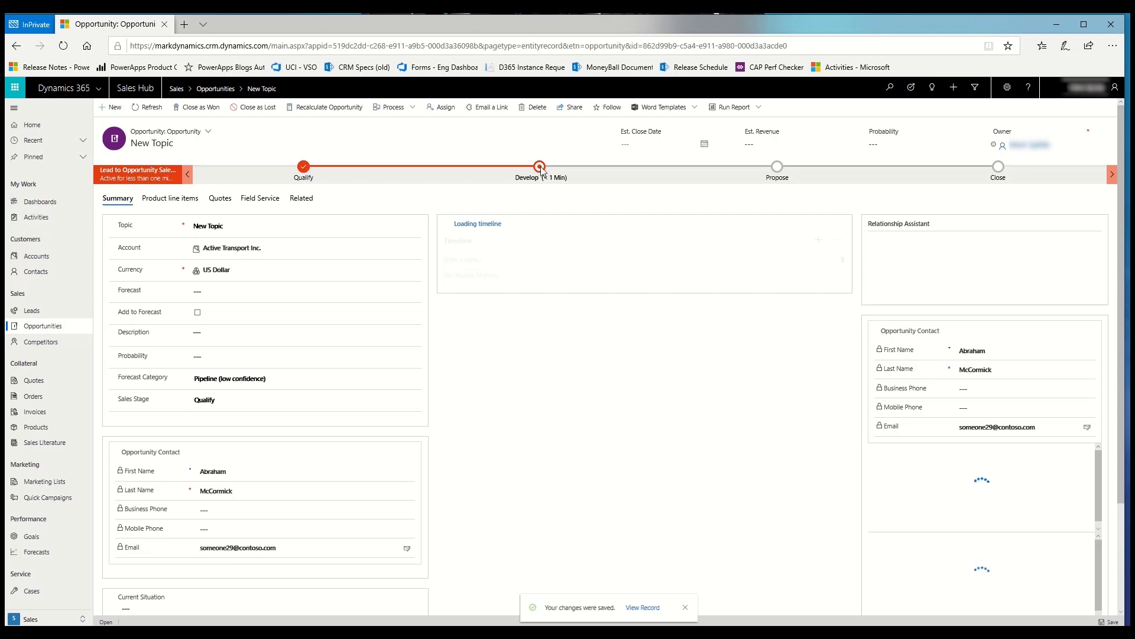
Review the fields in the opportunity's Develop stage, and dismiss the stage details
left_click(489, 172)
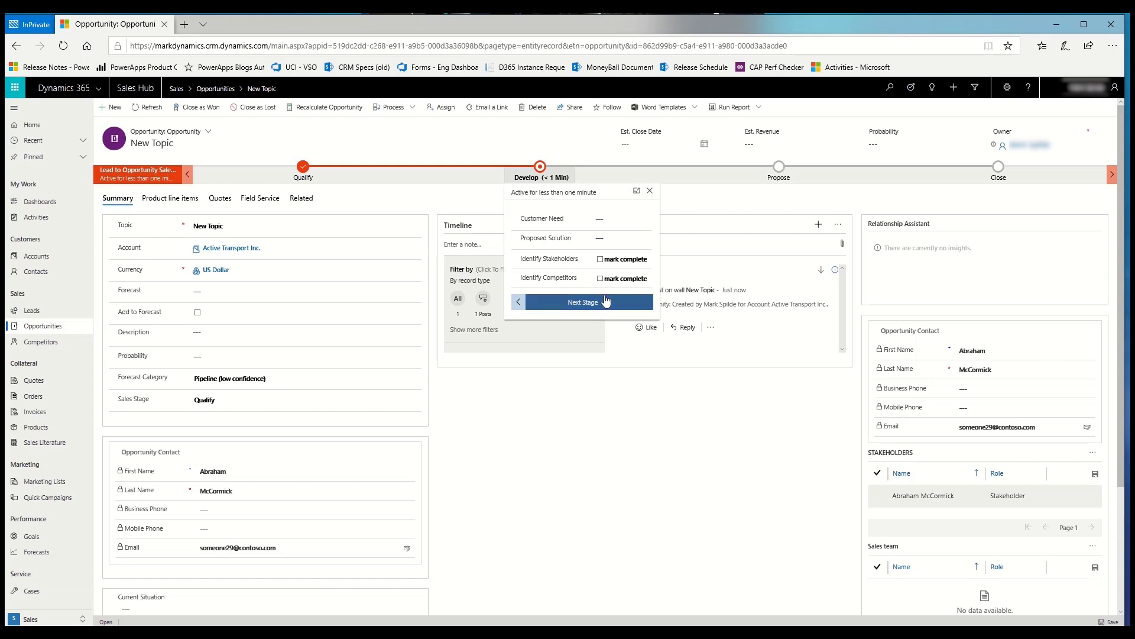
left_click(625, 469)
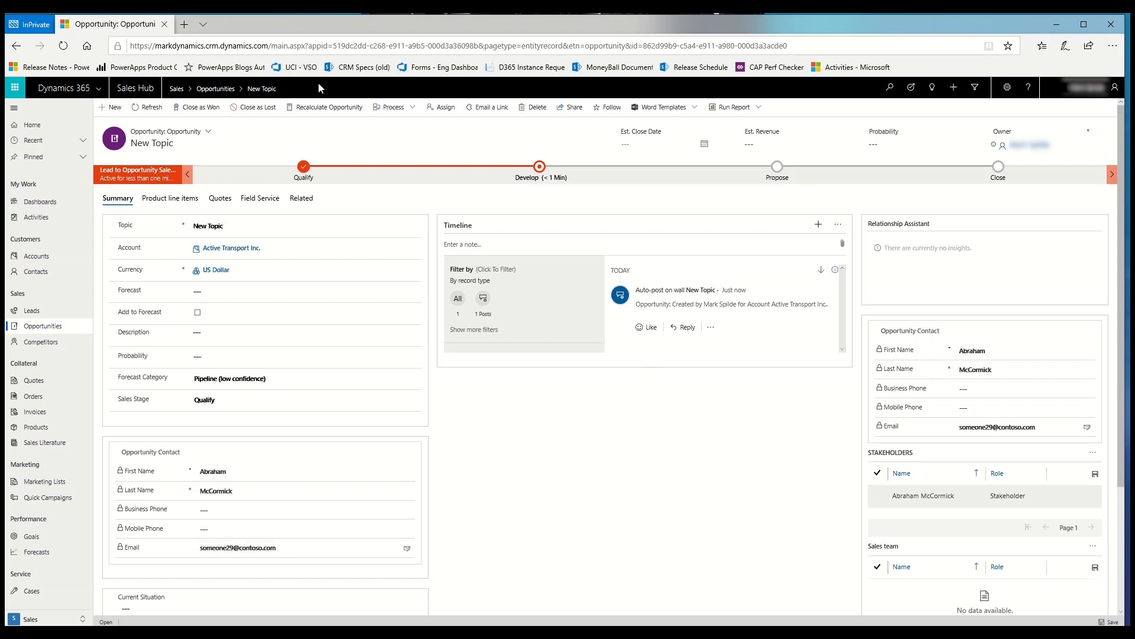
Go to the Sales Activity Dashboard and look over its charts and record lists
left_click(136, 88)
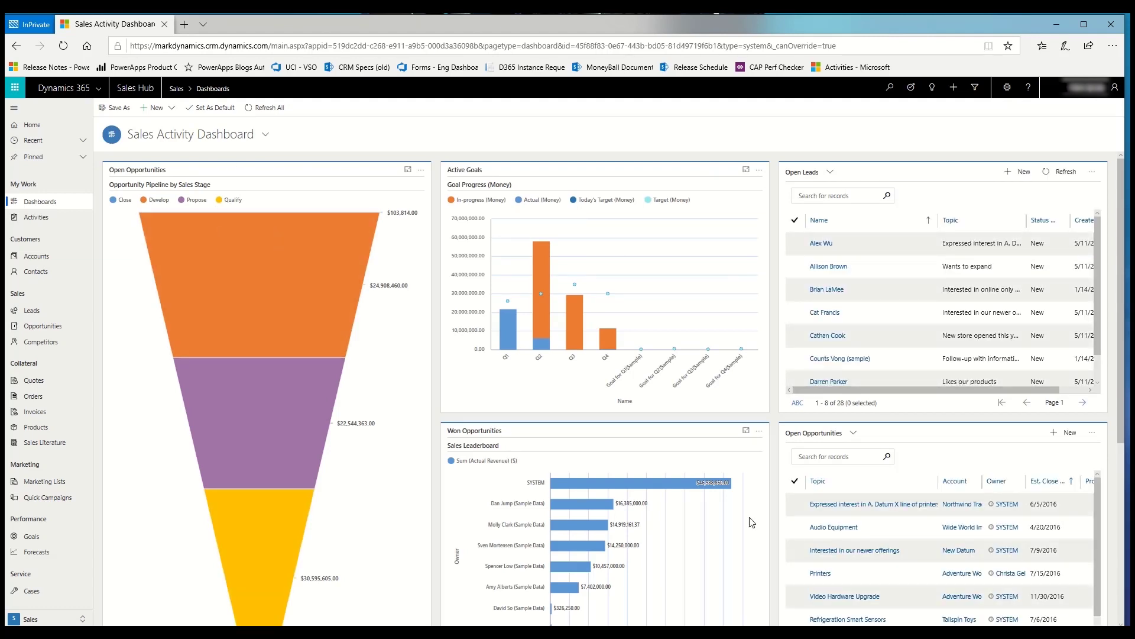
scroll(1009, 463, "down", 5)
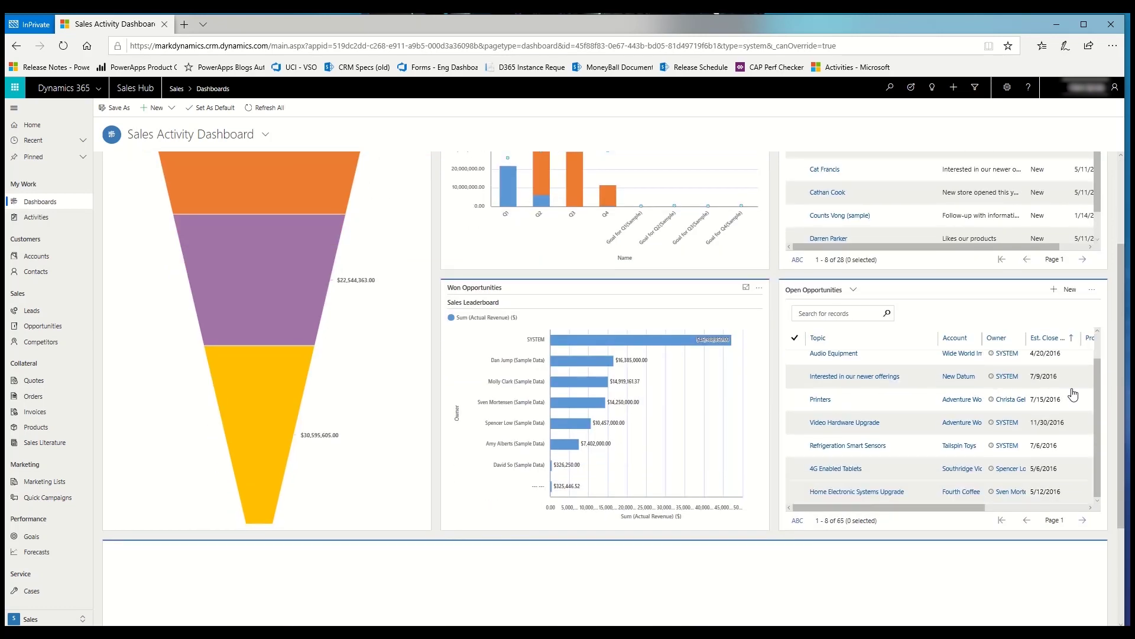
scroll(1092, 343, "up", 1)
left_click_drag(1120, 311, 1123, 220)
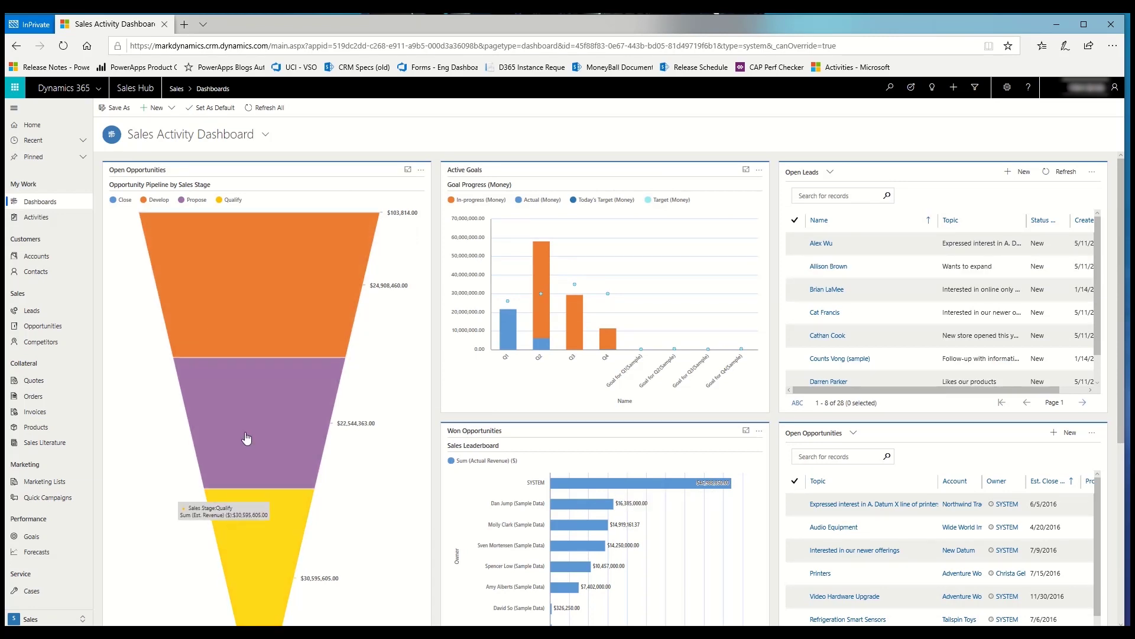
Drill down the Develop segment of the Open Opportunities pipeline by Actual Revenue, shown as a funnel chart
left_click(265, 284)
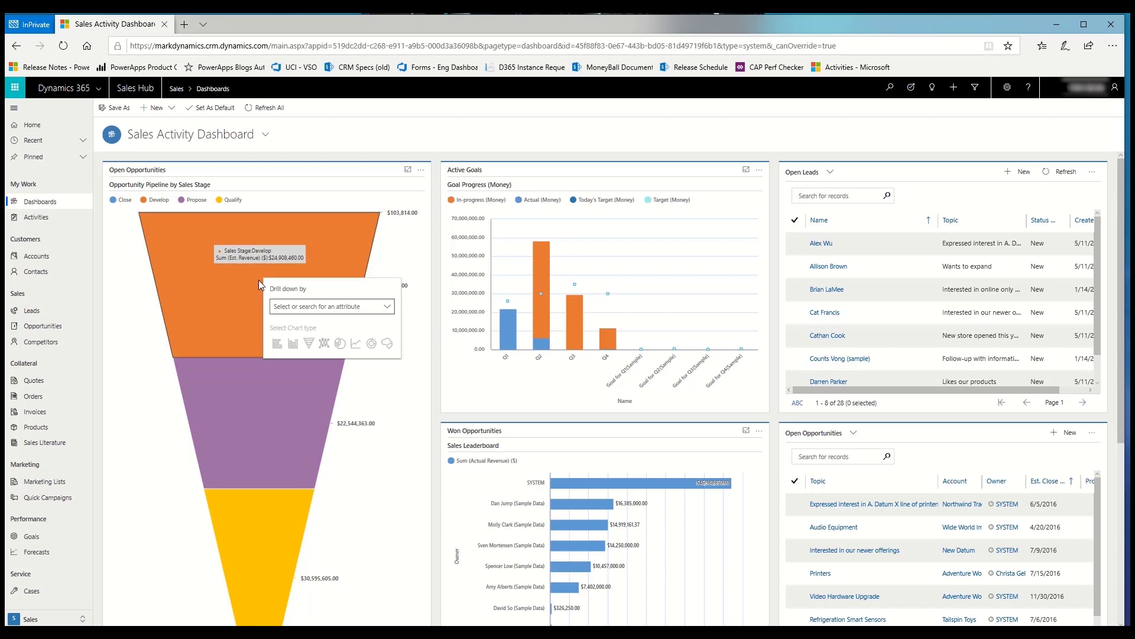
left_click(385, 307)
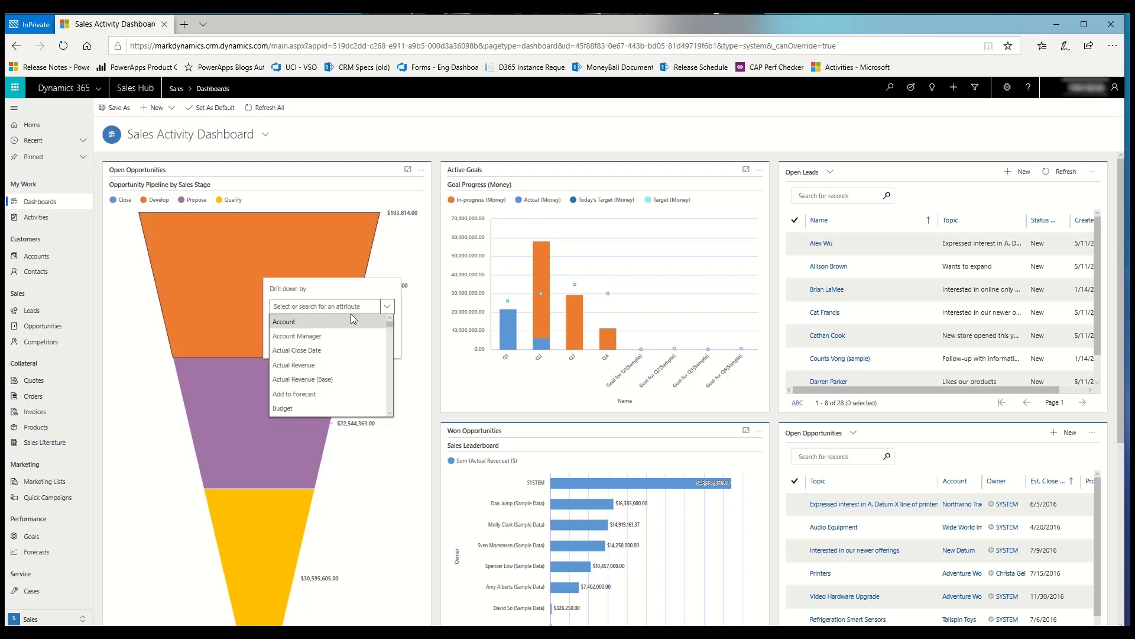
left_click(296, 367)
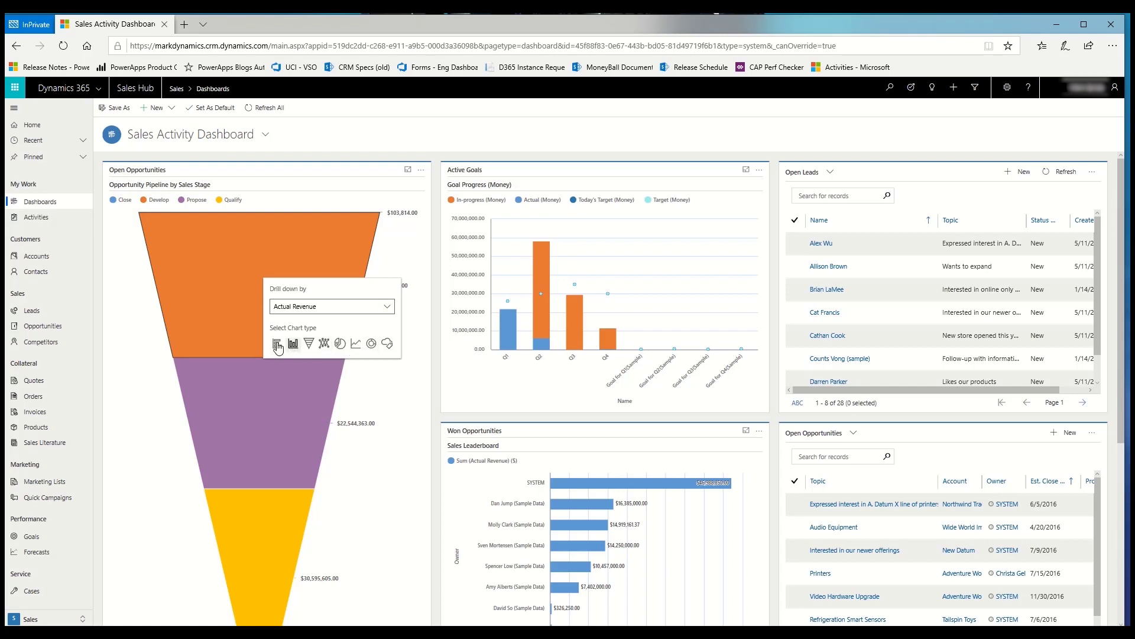
left_click(309, 342)
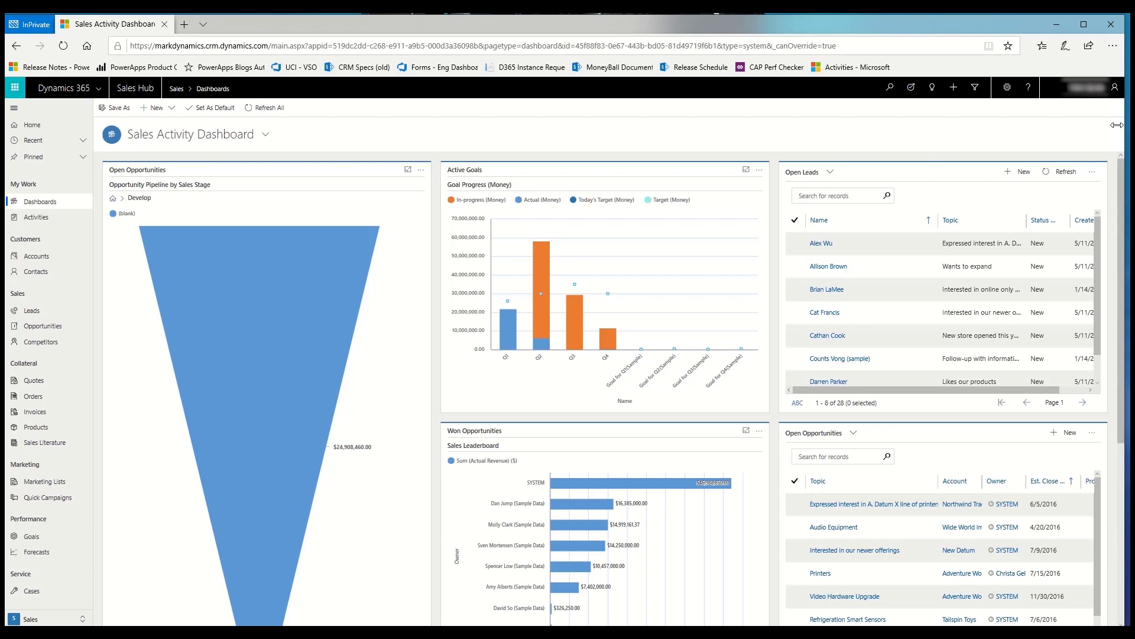
Narrow the Sales Hub window to under half the screen width, and clear the legacy client window off the screen
left_click_drag(1117, 125, 704, 160)
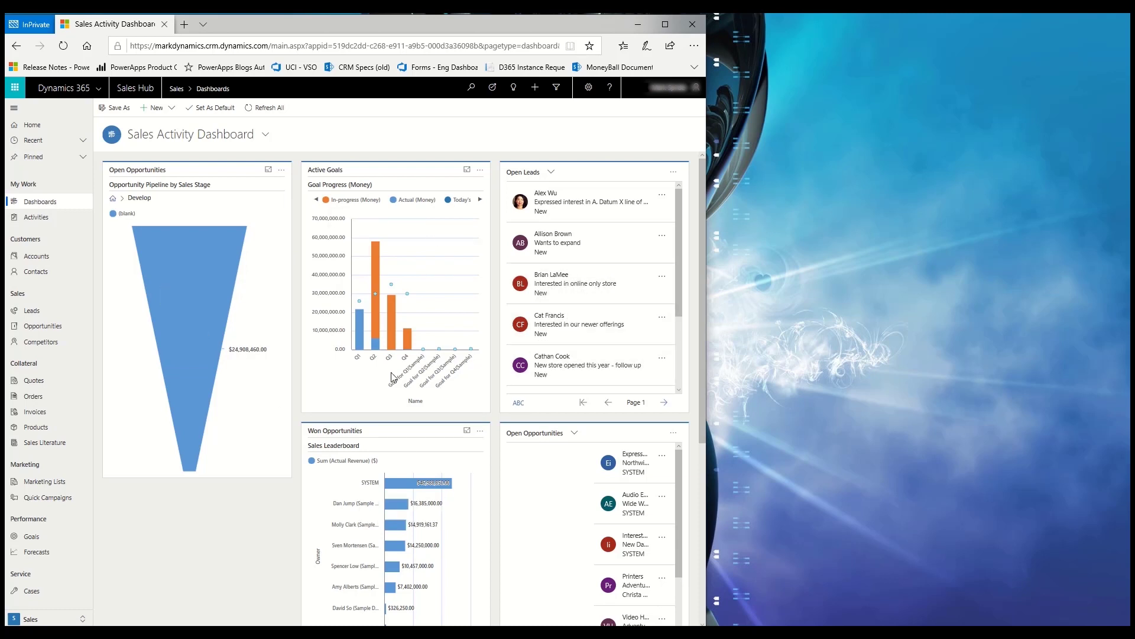
left_click_drag(705, 294, 476, 303)
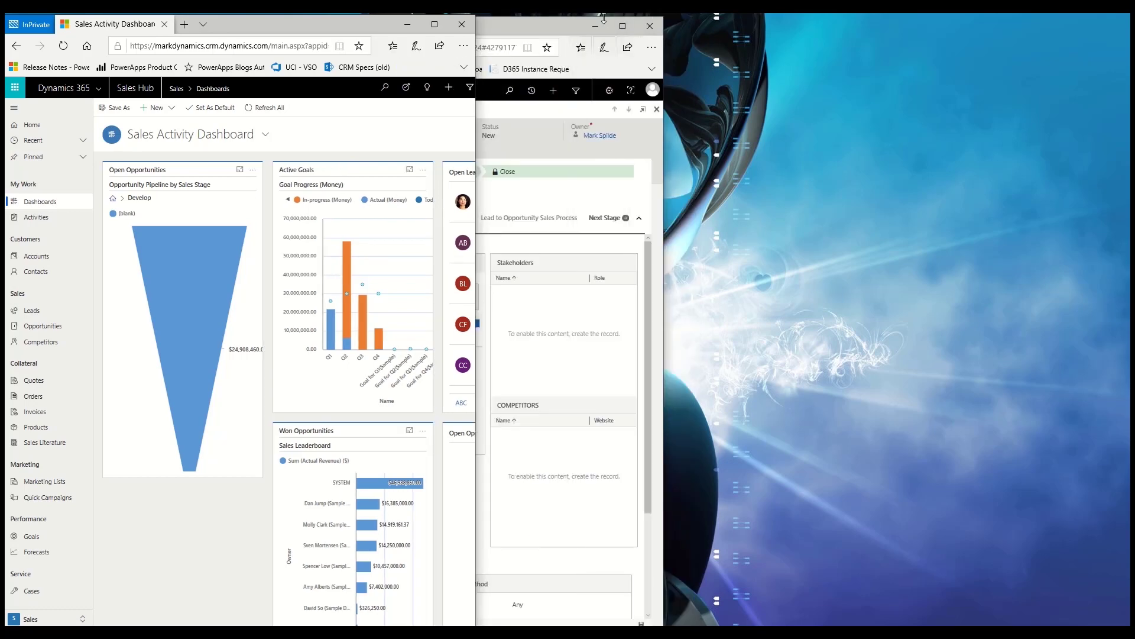
left_click(534, 248)
key("alt+F4")
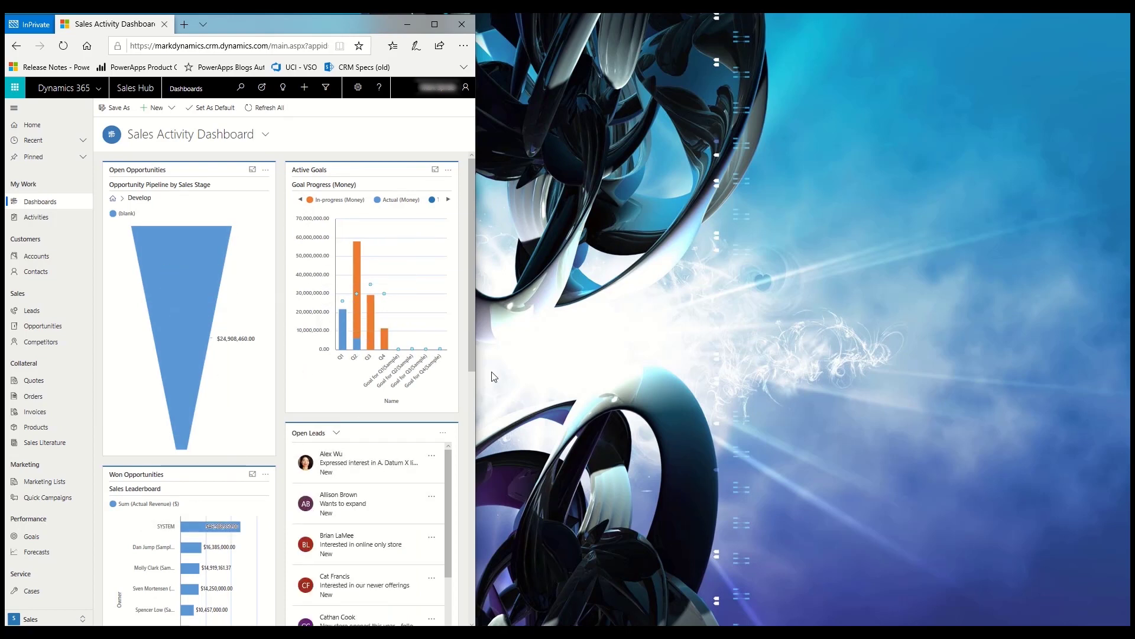
Narrow the Sales Hub window to about a third of the screen and examine how the dashboard reflows into a single column
left_click_drag(469, 384, 364, 355)
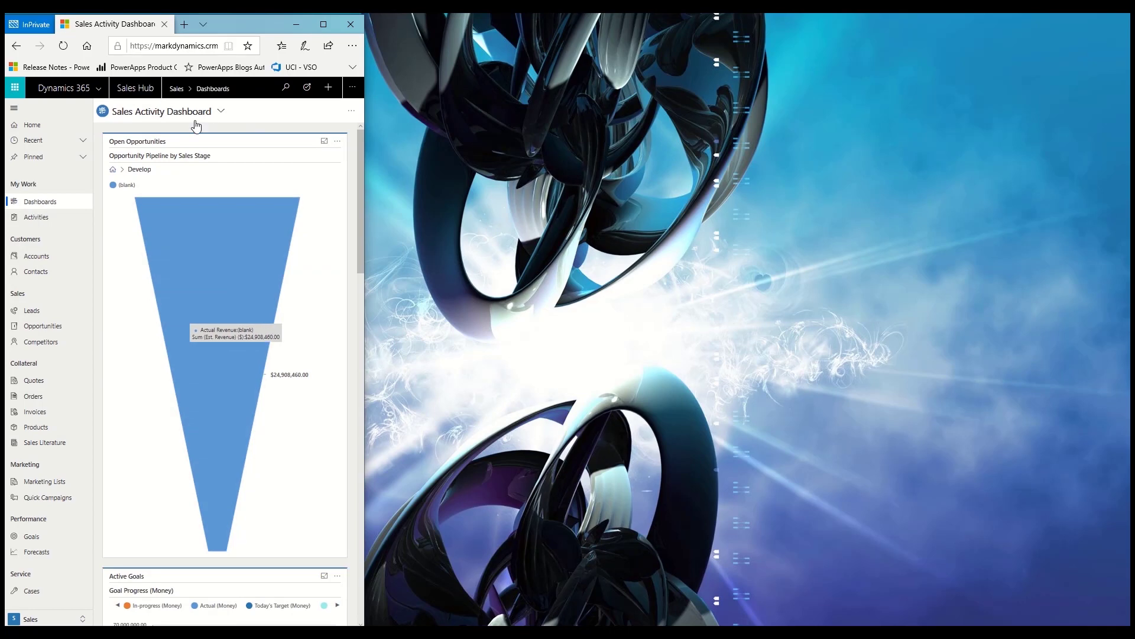
scroll(325, 345, "down", 12)
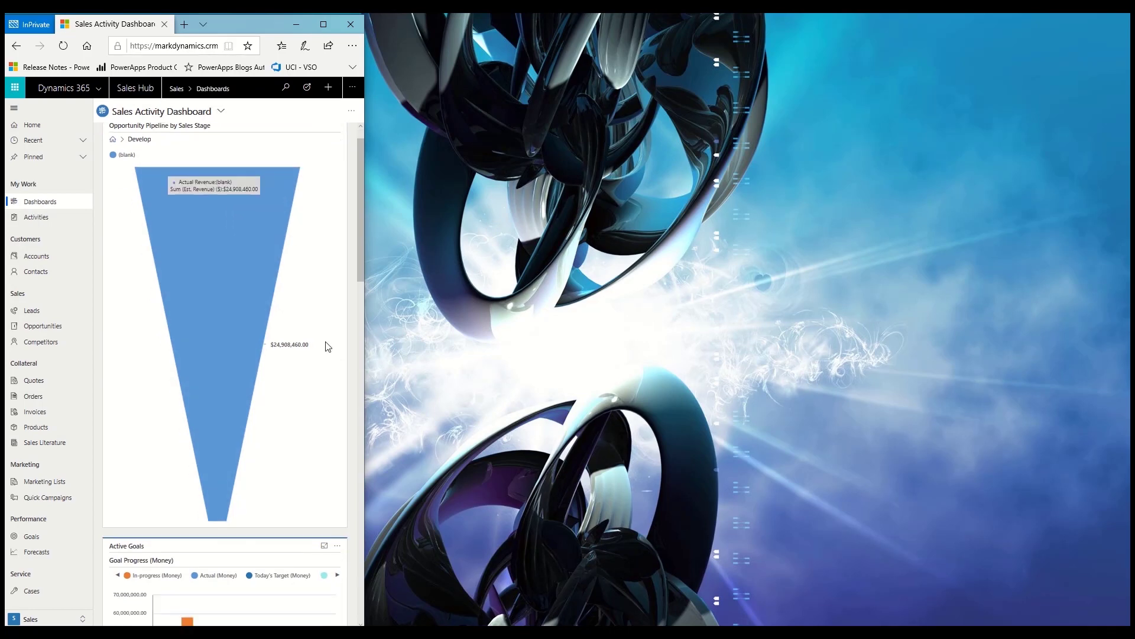
scroll(288, 343, "up", 3)
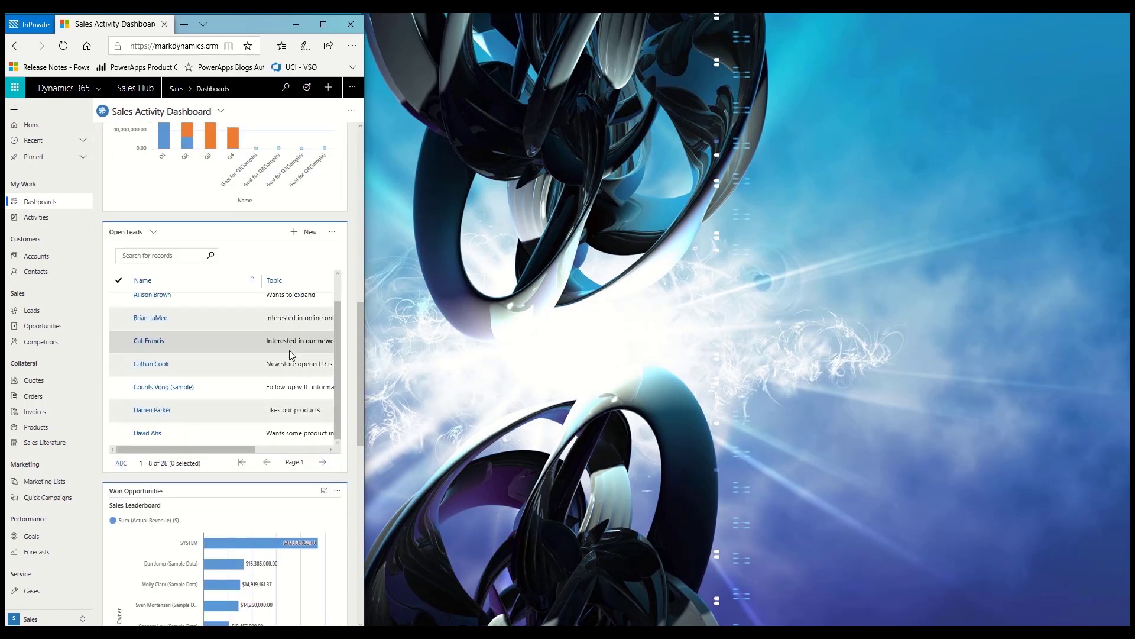
scroll(340, 216, "up", 6)
scroll(346, 223, "up", 4)
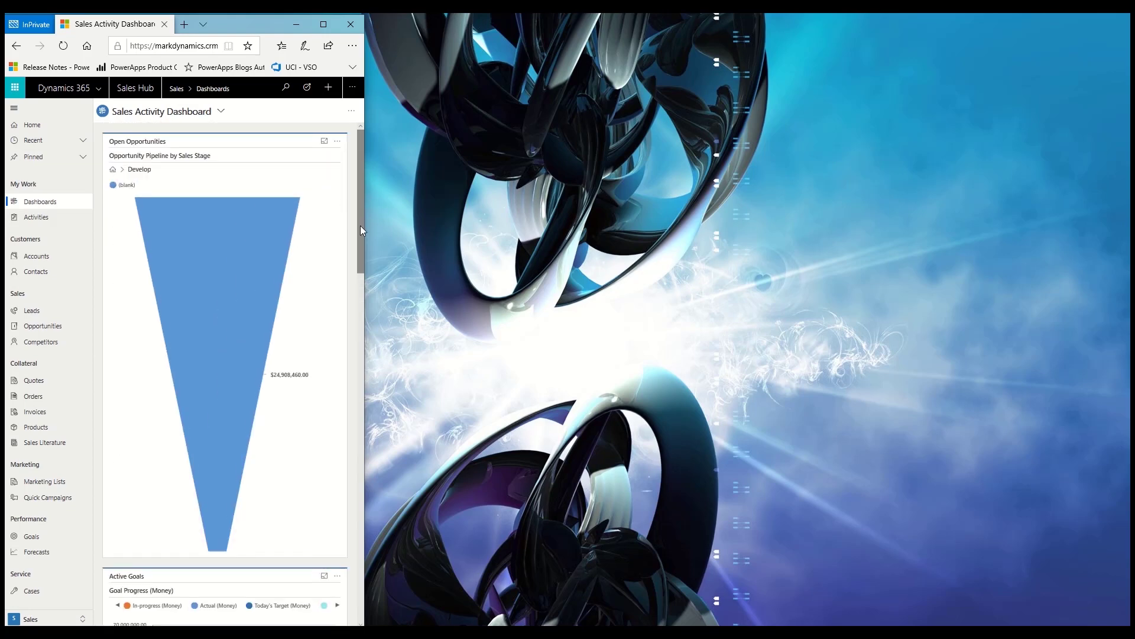
left_click_drag(360, 225, 352, 58)
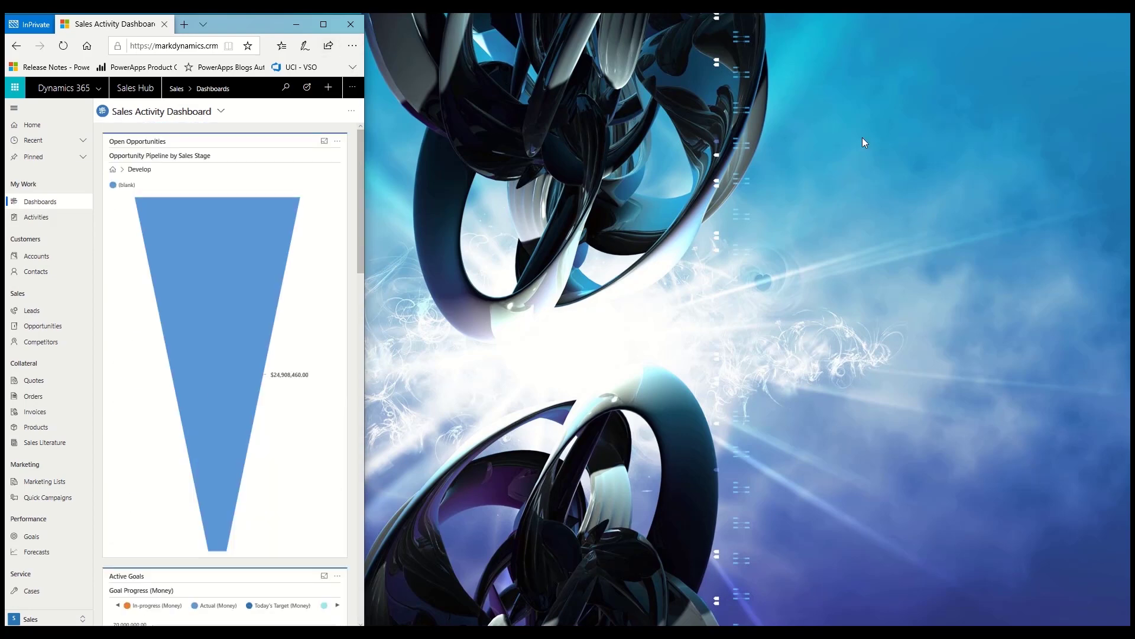
Widen the Sales Hub window back to nearly the full screen width
mouse_move(172, 255)
left_click_drag(367, 321, 1127, 379)
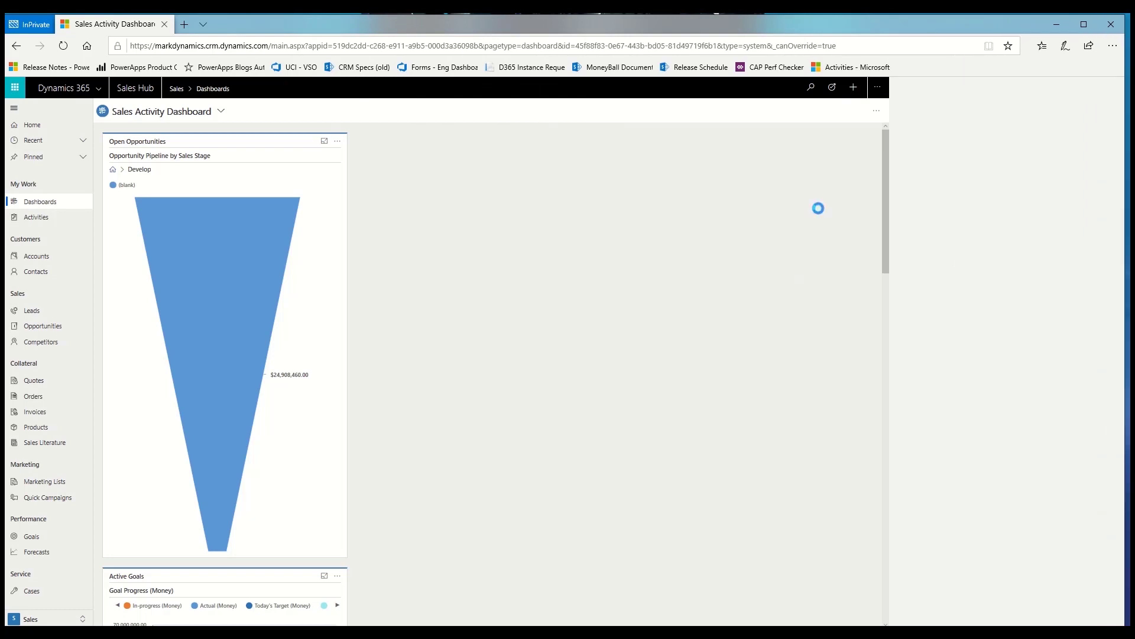